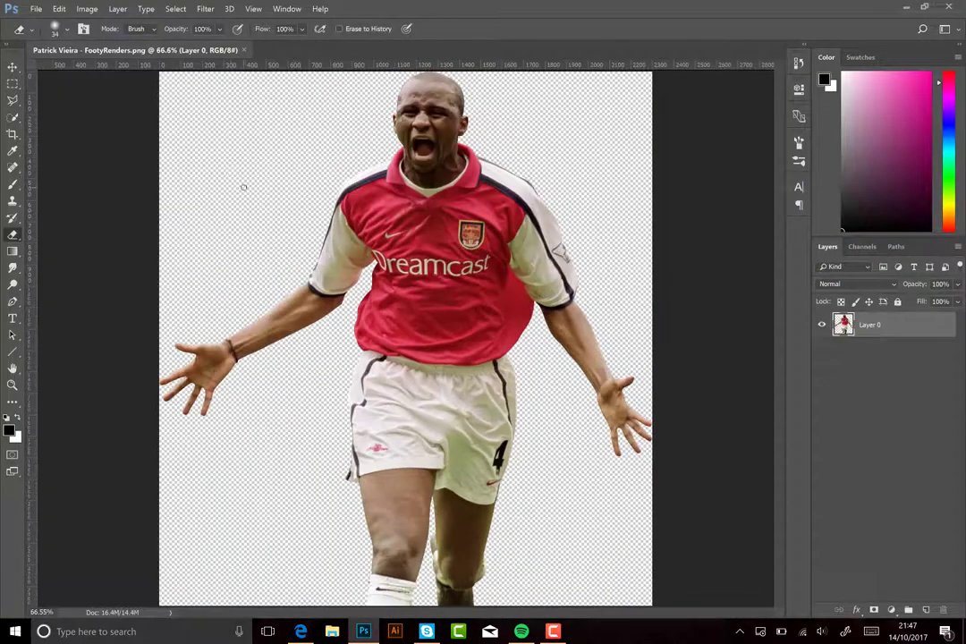
Browse to the second page of FootyRenders, then return to the render fitted on screen
{"action": "left_click", "coordinate": [302, 630]}
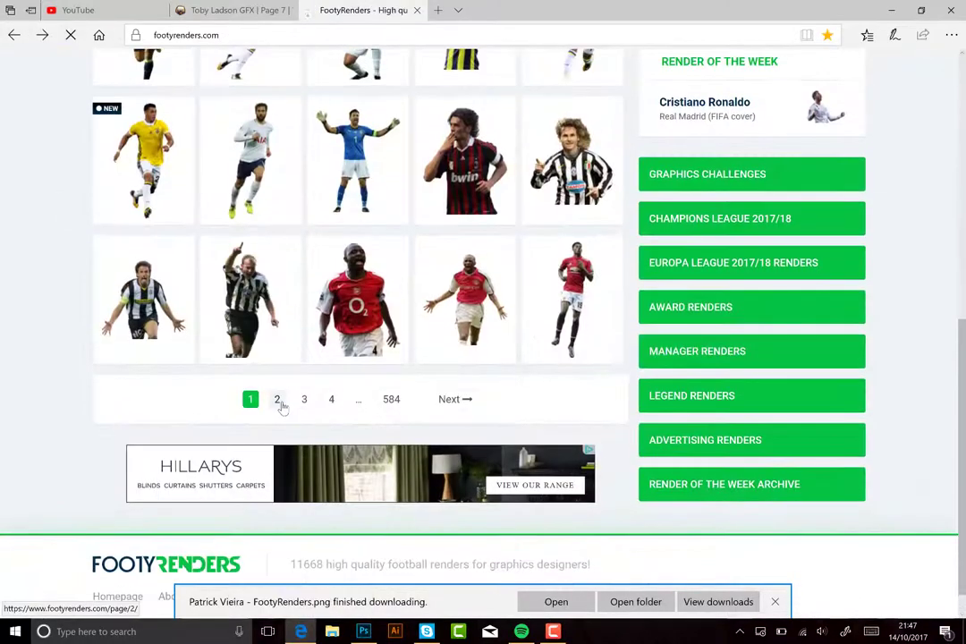
{"action": "left_click", "coordinate": [277, 400]}
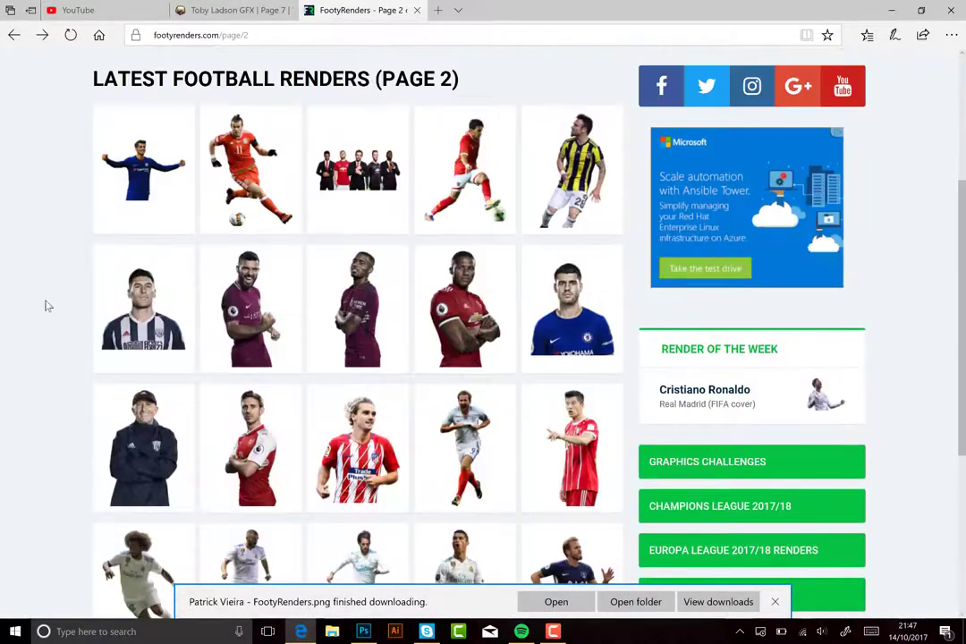
{"action": "key", "text": "alt+Tab"}
{"action": "scroll", "coordinate": [357, 268], "scroll_direction": "up", "scroll_amount": 3}
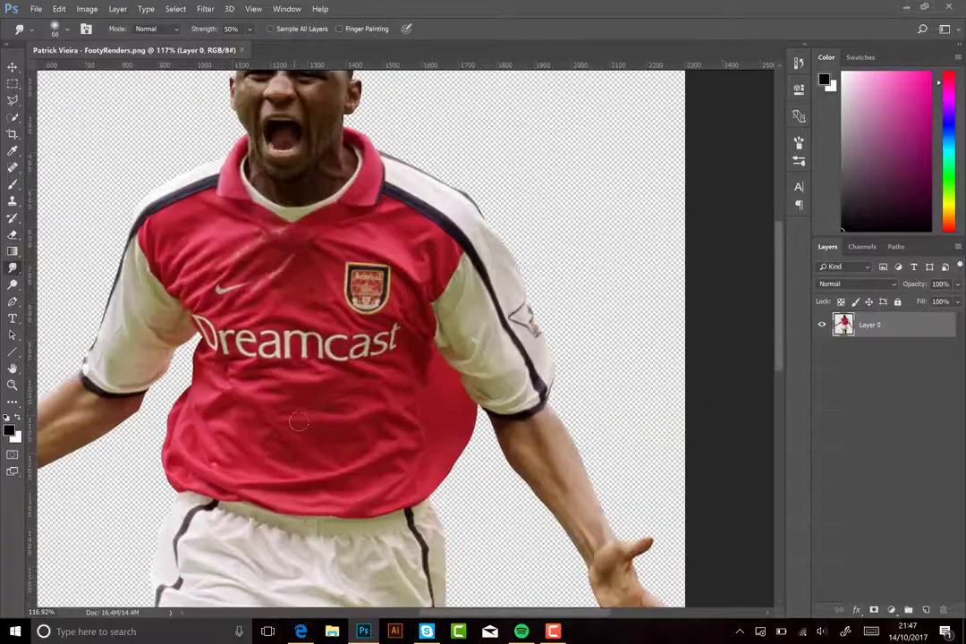
{"action": "key", "text": "ctrl+0"}
Apply Camera Raw Clarity +100 to the render, then open the next FootyRenders page
{"action": "key", "text": "ctrl+shift+a"}
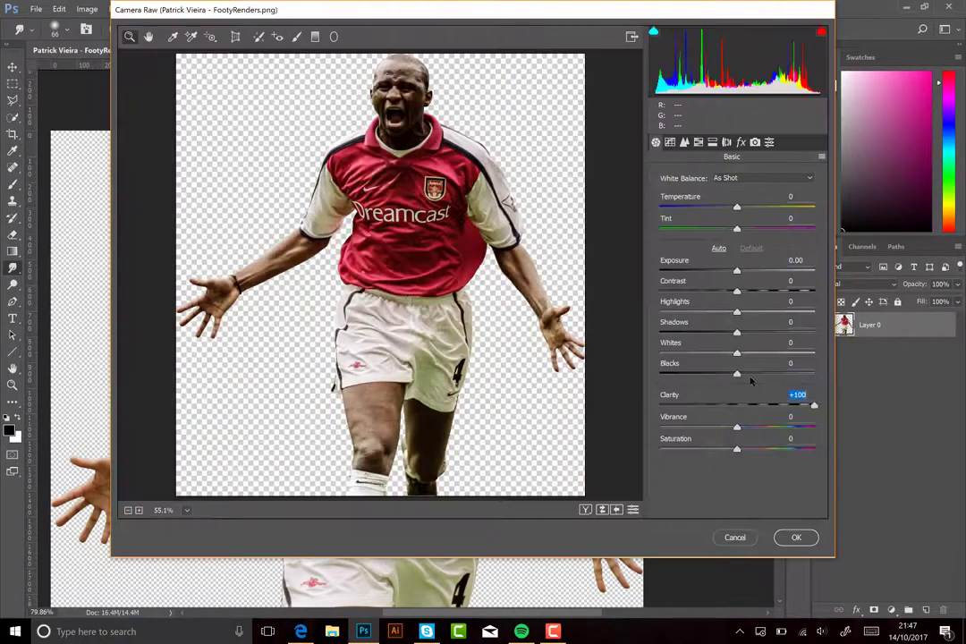
{"action": "key", "text": "Return"}
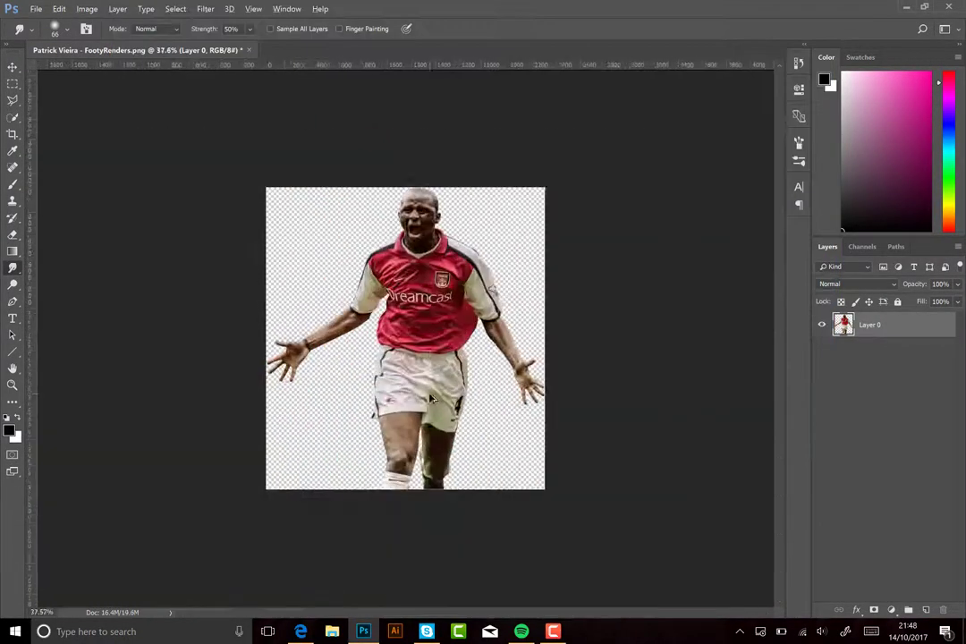
{"action": "key", "text": "ctrl+0"}
{"action": "key", "text": "ctrl+1"}
{"action": "key", "text": "alt+Tab"}
{"action": "left_click", "coordinate": [269, 367]}
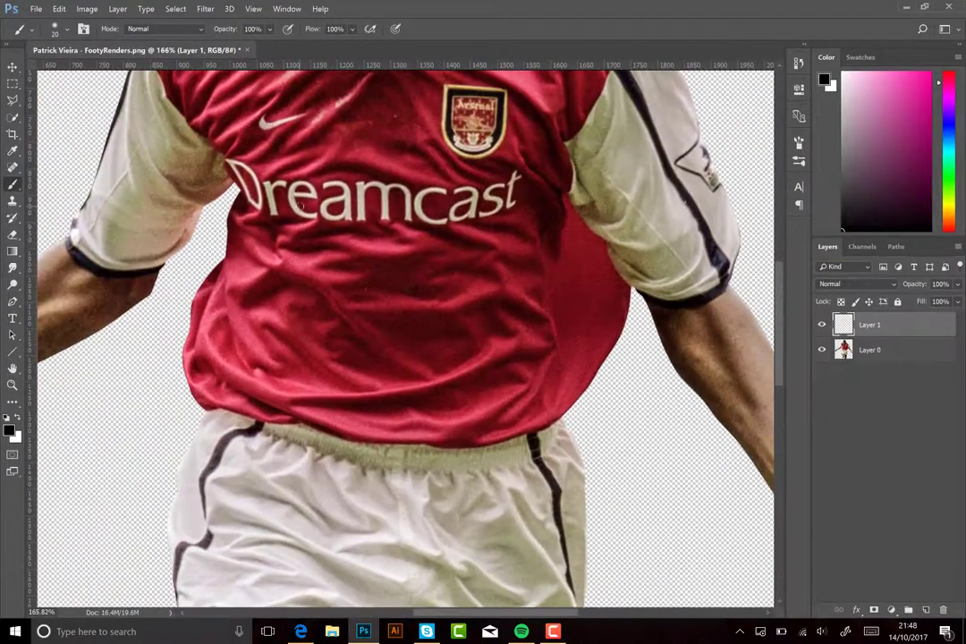
Paint black shadow strokes along the lower shirt folds on Layer 1
{"action": "left_click_drag", "start_coordinate": [225, 335], "coordinate": [249, 356]}
{"action": "left_click_drag", "start_coordinate": [267, 329], "coordinate": [331, 380]}
{"action": "left_click_drag", "start_coordinate": [212, 371], "coordinate": [268, 400]}
{"action": "left_click_drag", "start_coordinate": [304, 404], "coordinate": [537, 356]}
{"action": "left_click_drag", "start_coordinate": [358, 426], "coordinate": [439, 431]}
{"action": "left_click_drag", "start_coordinate": [501, 420], "coordinate": [546, 380]}
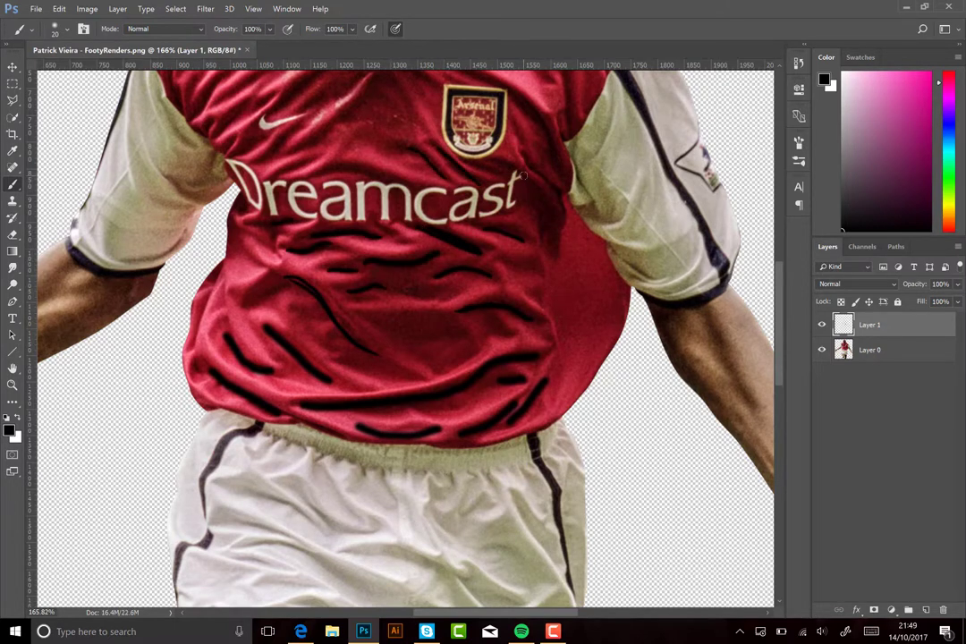
Add dark strokes near the collar and create a new empty layer for highlights
{"action": "scroll", "coordinate": [245, 153], "scroll_direction": "up", "scroll_amount": 3}
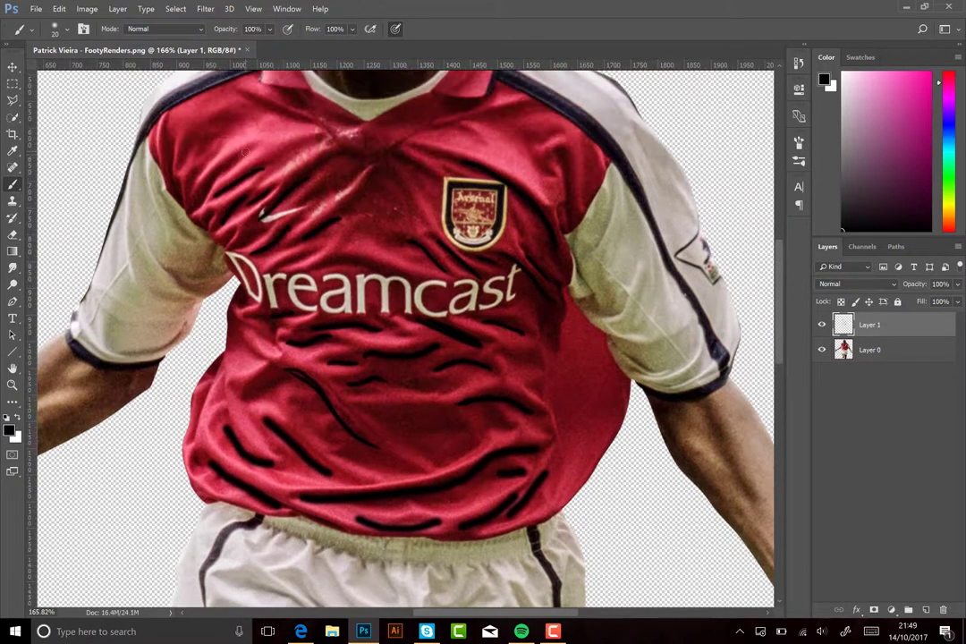
{"action": "left_click_drag", "start_coordinate": [370, 111], "coordinate": [427, 94]}
{"action": "left_click_drag", "start_coordinate": [439, 132], "coordinate": [507, 111]}
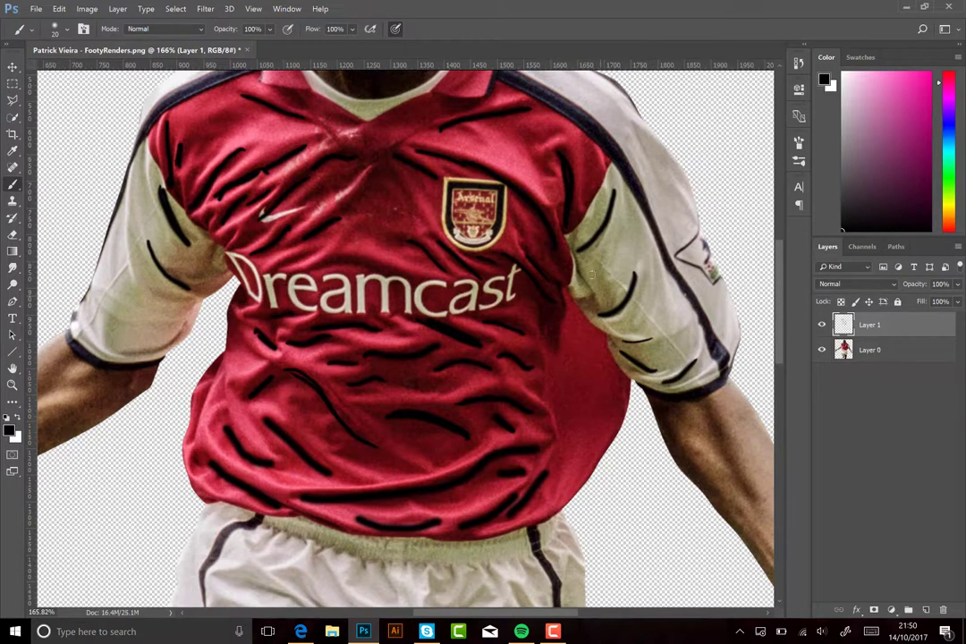
{"action": "scroll", "coordinate": [590, 275], "scroll_direction": "up", "scroll_amount": 5}
{"action": "key", "text": "ctrl+shift+alt+n"}
Switch to white and paint highlights on the upper shirt and above the Dreamcast lettering
{"action": "key", "text": "x"}
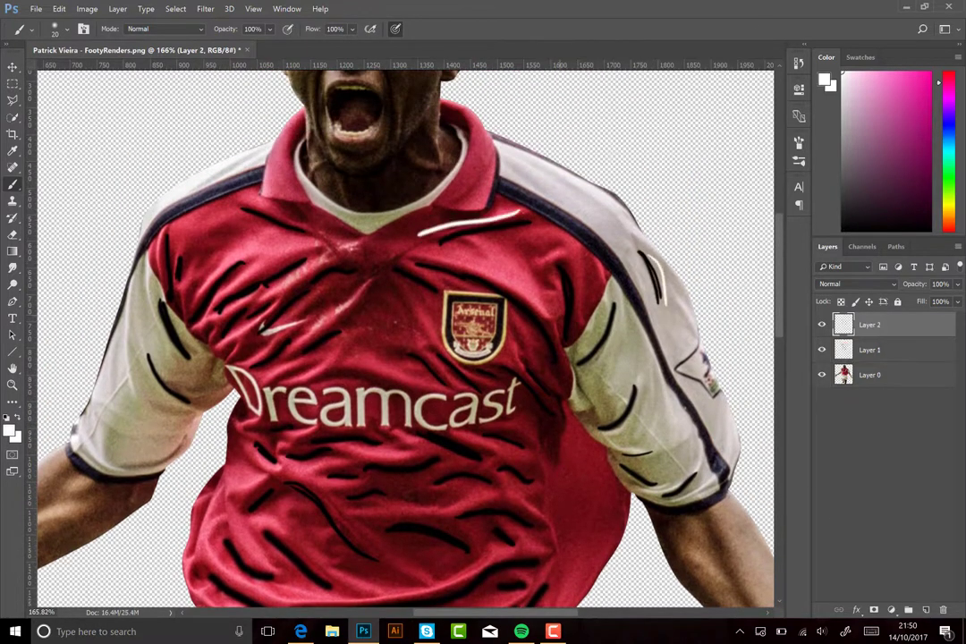
{"action": "left_click_drag", "start_coordinate": [423, 257], "coordinate": [548, 312]}
{"action": "left_click_drag", "start_coordinate": [559, 253], "coordinate": [530, 269]}
{"action": "mouse_move", "coordinate": [161, 285]}
{"action": "left_mouse_down"}
{"action": "mouse_move", "coordinate": [213, 226]}
{"action": "mouse_move", "coordinate": [258, 206]}
{"action": "left_mouse_up"}
{"action": "left_click_drag", "start_coordinate": [177, 297], "coordinate": [225, 257]}
{"action": "left_click_drag", "start_coordinate": [242, 297], "coordinate": [311, 243]}
{"action": "left_click_drag", "start_coordinate": [216, 330], "coordinate": [282, 294]}
{"action": "left_click_drag", "start_coordinate": [292, 331], "coordinate": [367, 300]}
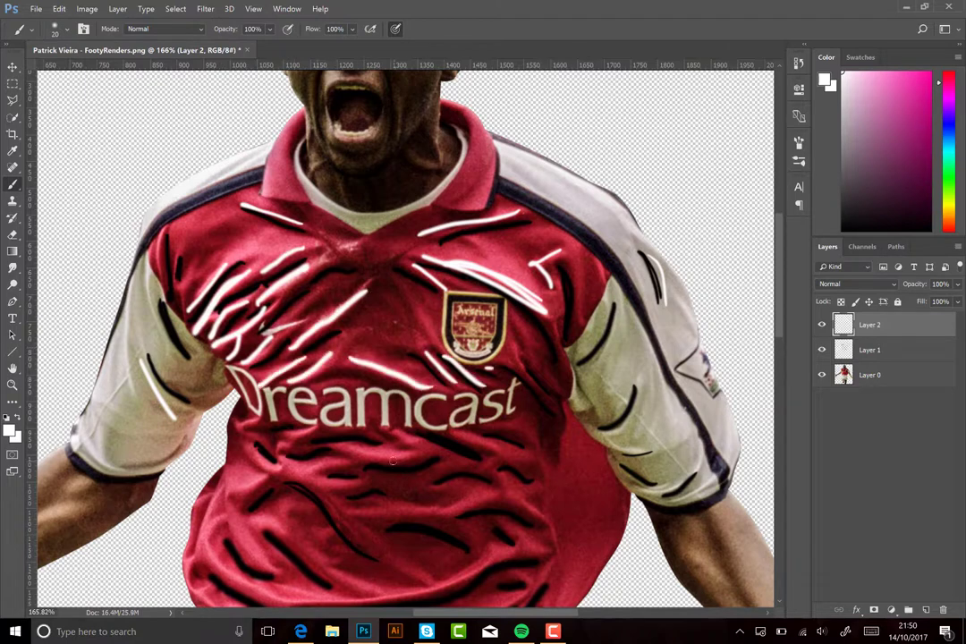
Paint white highlights below the Dreamcast lettering and along the shirt hem
{"action": "left_click_drag", "start_coordinate": [252, 454], "coordinate": [346, 482]}
{"action": "mouse_move", "coordinate": [342, 450]}
{"action": "left_mouse_down"}
{"action": "mouse_move", "coordinate": [418, 455]}
{"action": "mouse_move", "coordinate": [507, 494]}
{"action": "left_mouse_up"}
{"action": "left_click_drag", "start_coordinate": [342, 513], "coordinate": [537, 508]}
{"action": "scroll", "coordinate": [278, 534], "scroll_direction": "down", "scroll_amount": 2}
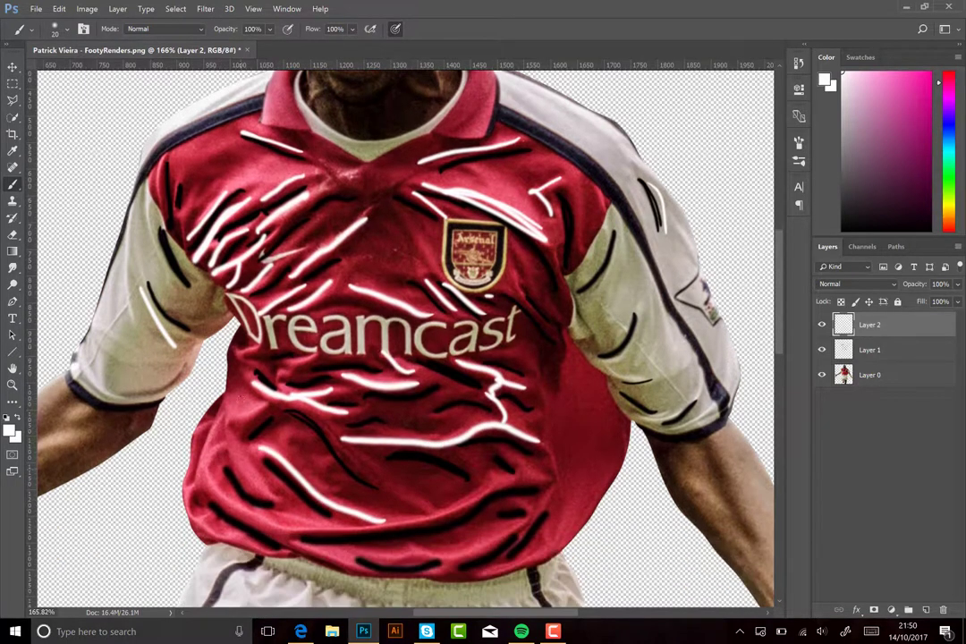
{"action": "mouse_move", "coordinate": [222, 452]}
{"action": "left_mouse_down"}
{"action": "mouse_move", "coordinate": [268, 491]}
{"action": "mouse_move", "coordinate": [385, 518]}
{"action": "left_mouse_up"}
{"action": "left_click_drag", "start_coordinate": [305, 528], "coordinate": [501, 484]}
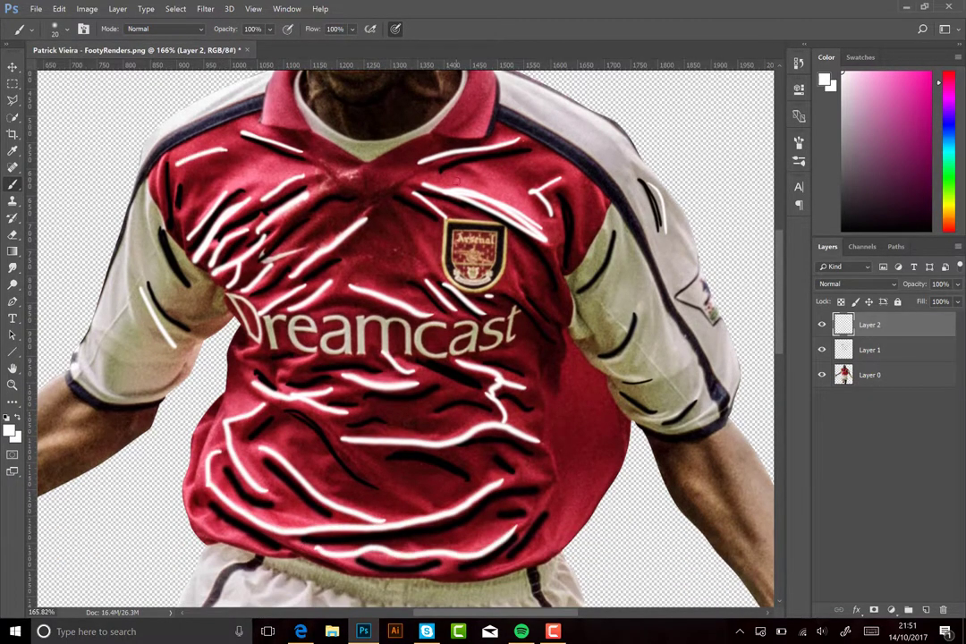
On Layer 3, add white forehead and chin highlights, then create Layer 4
{"action": "key", "text": "ctrl+shift+alt+n"}
{"action": "scroll", "coordinate": [401, 306], "scroll_direction": "up", "scroll_amount": 5}
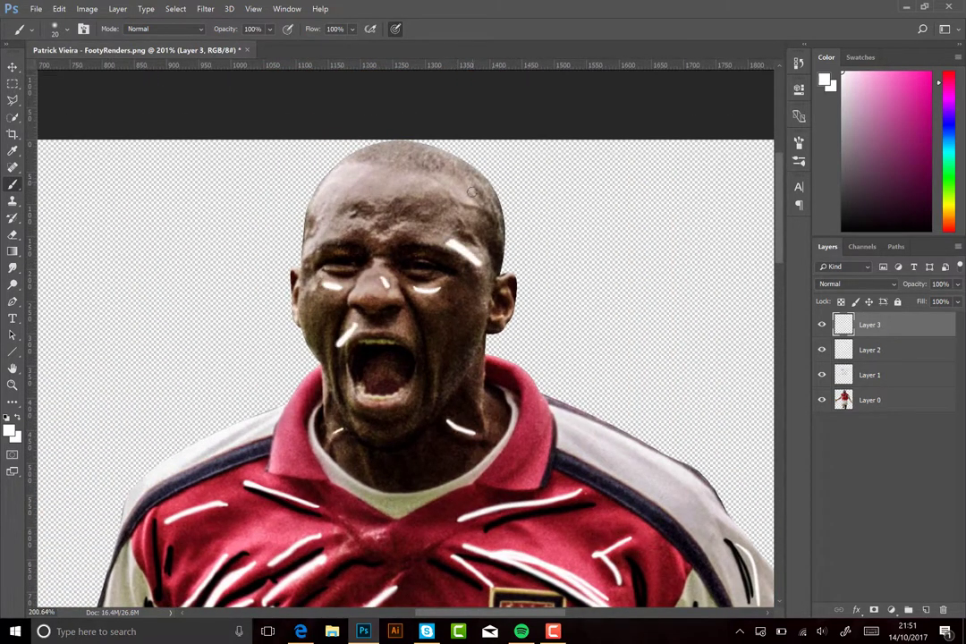
{"action": "left_click_drag", "start_coordinate": [418, 184], "coordinate": [333, 190]}
{"action": "left_click_drag", "start_coordinate": [358, 414], "coordinate": [363, 428]}
{"action": "key", "text": "ctrl+shift+alt+n"}
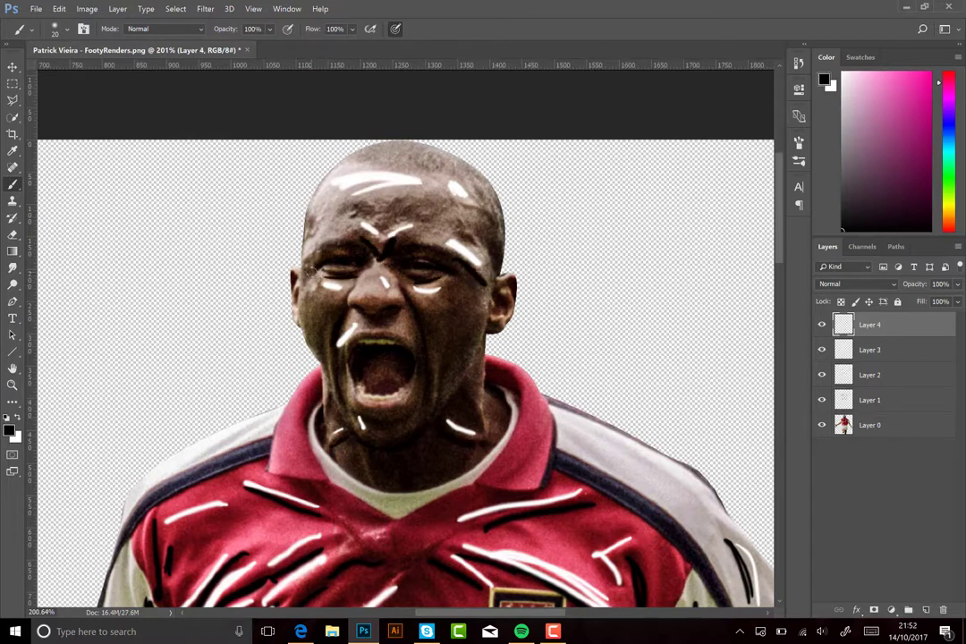
Set Layer 2 to Soft Light and give the Smudge brush size 80
{"action": "scroll", "coordinate": [421, 362], "scroll_direction": "down", "scroll_amount": 5}
{"action": "left_click", "coordinate": [870, 375]}
{"action": "left_click", "coordinate": [857, 283]}
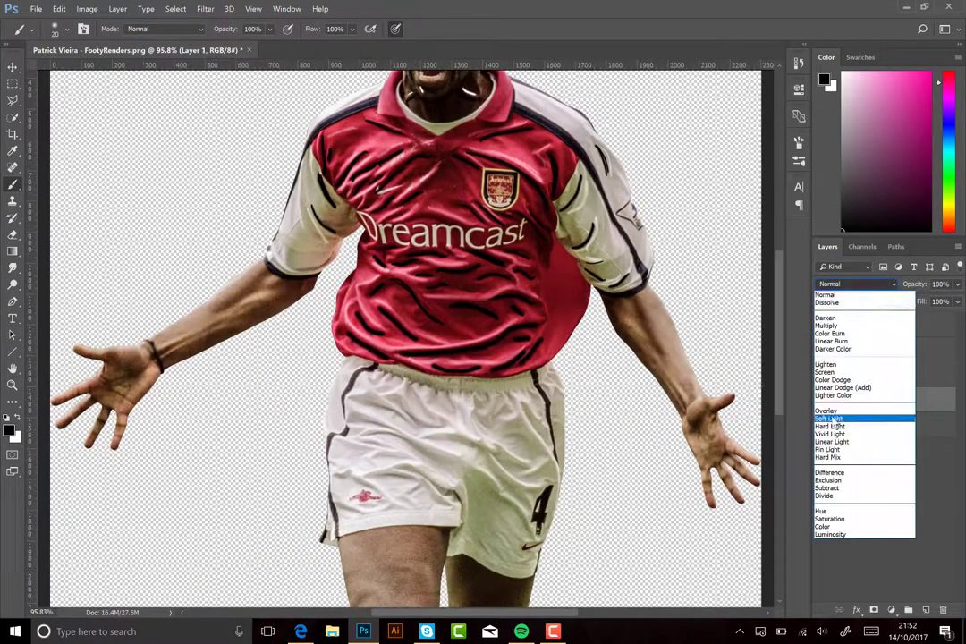
{"action": "left_click", "coordinate": [859, 422]}
{"action": "key", "text": "r"}
{"action": "scroll", "coordinate": [452, 235], "scroll_direction": "up", "scroll_amount": 3}
{"action": "left_click", "coordinate": [55, 29]}
{"action": "left_click", "coordinate": [259, 135]}
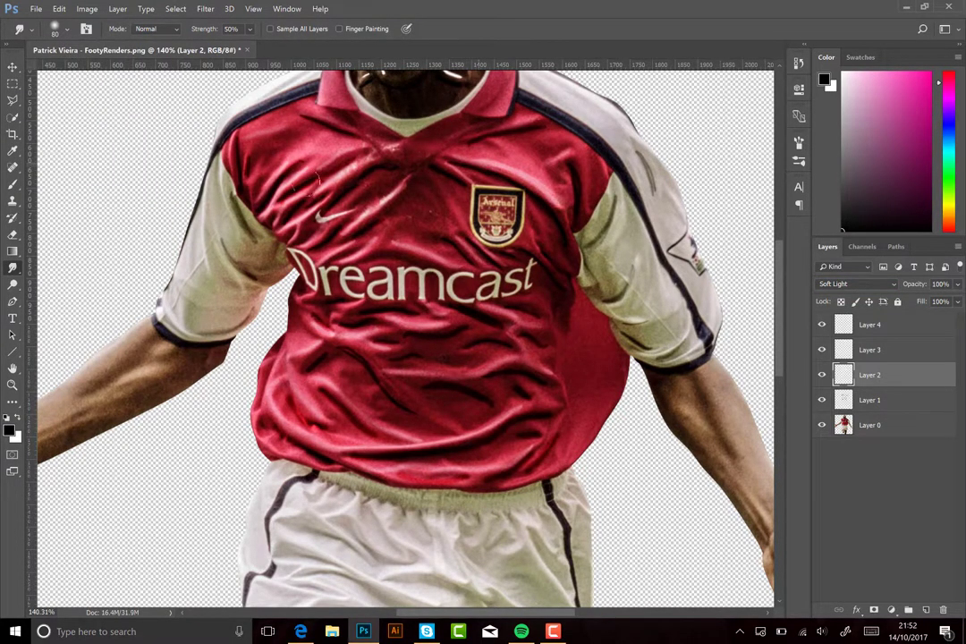
Lower Layer 1 opacity to 69% and Layer 2 to 75%, then blend Layers 3 and 4
{"action": "left_click", "coordinate": [867, 402]}
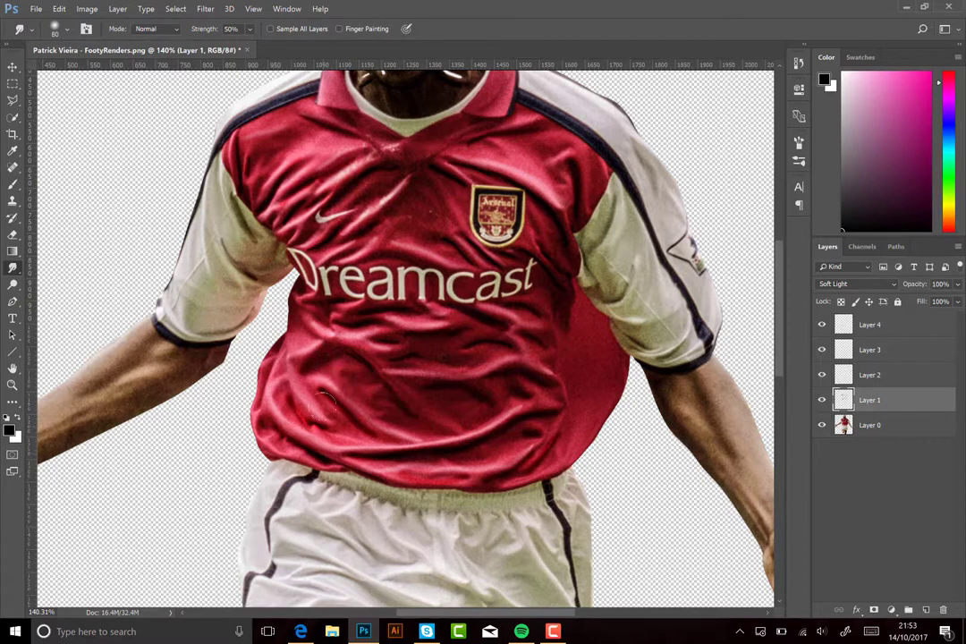
{"action": "scroll", "coordinate": [755, 256], "scroll_direction": "down", "scroll_amount": 3}
{"action": "left_click_drag", "start_coordinate": [920, 287], "coordinate": [902, 286]}
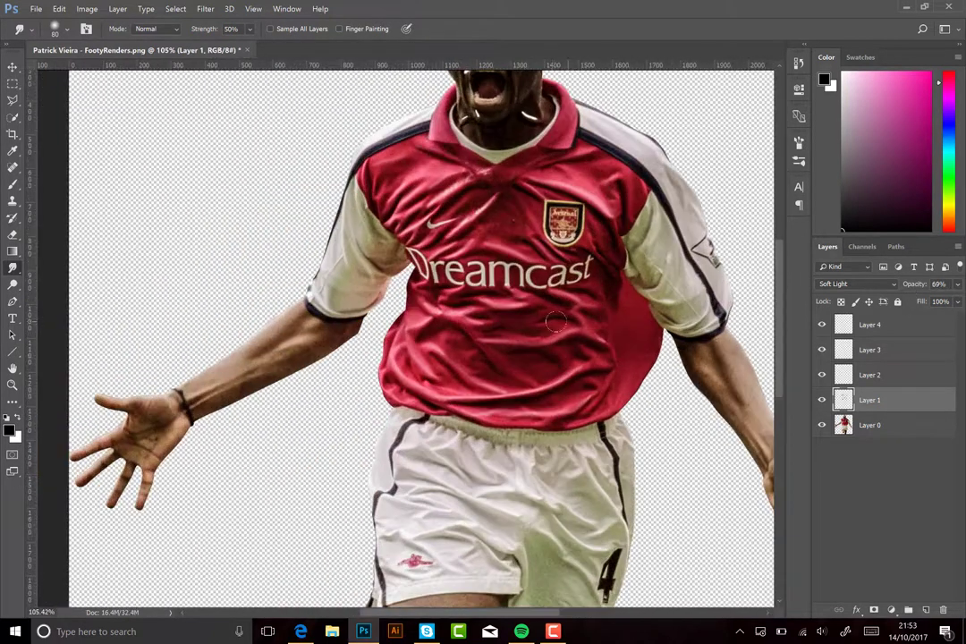
{"action": "scroll", "coordinate": [554, 322], "scroll_direction": "up", "scroll_amount": 2}
{"action": "left_click", "coordinate": [863, 375]}
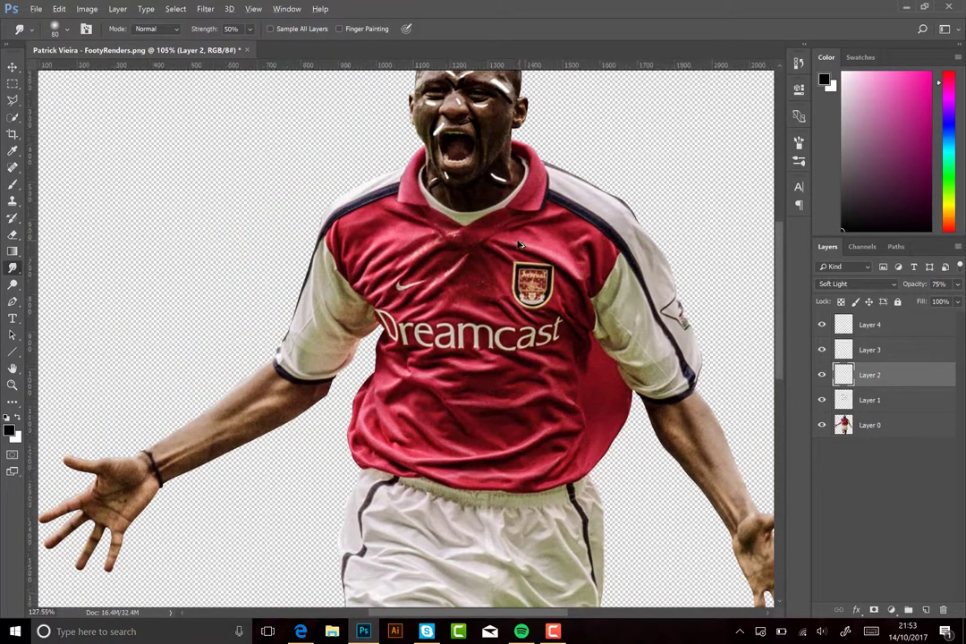
{"action": "scroll", "coordinate": [519, 244], "scroll_direction": "up", "scroll_amount": 3}
{"action": "left_click", "coordinate": [863, 350]}
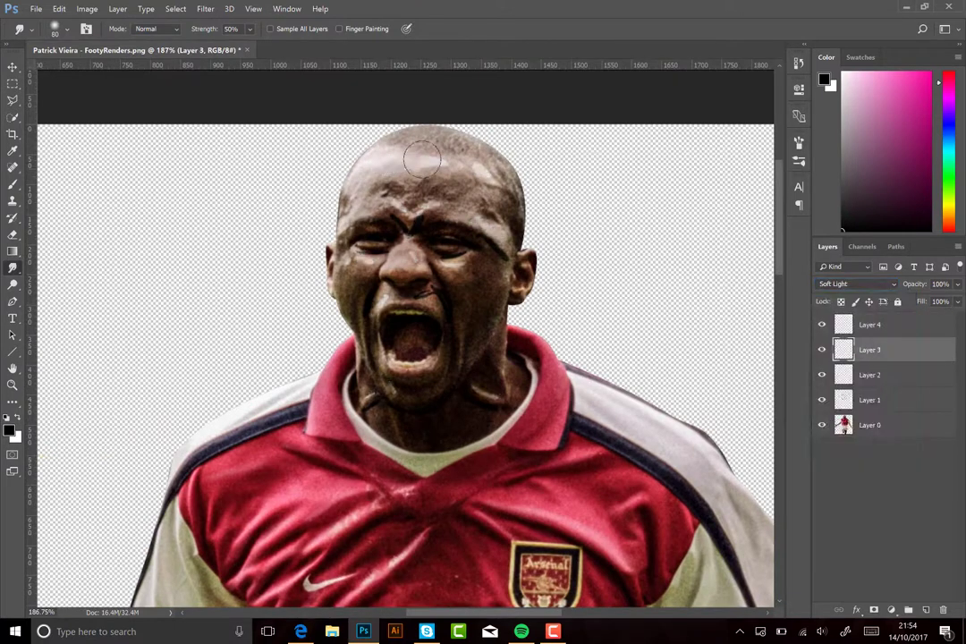
{"action": "key", "text": "ctrl+z"}
{"action": "key", "text": "alt+bracketright"}
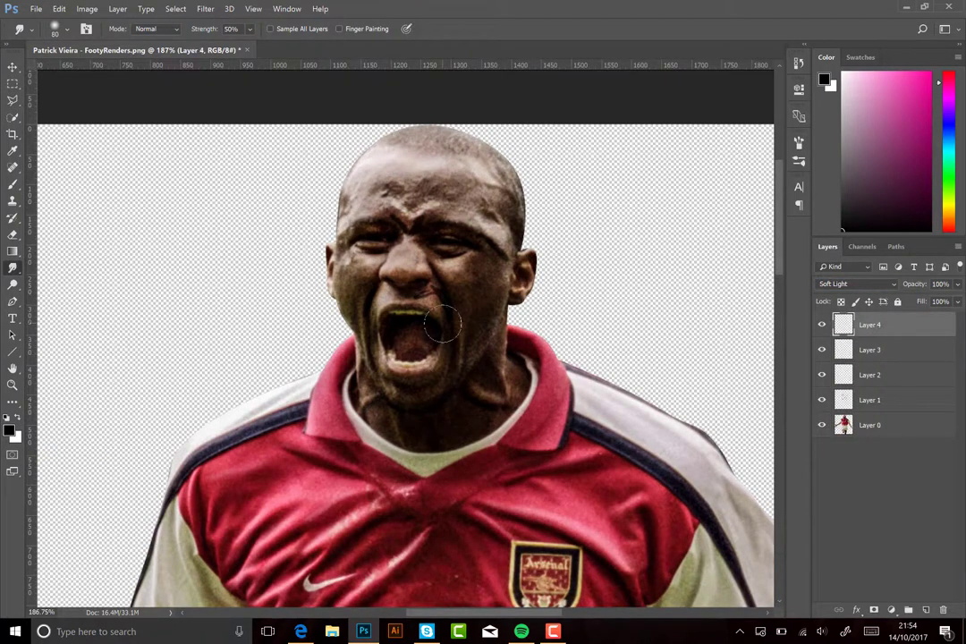
Duplicate Layer 0 to create Layer 0 copy
{"action": "scroll", "coordinate": [556, 381], "scroll_direction": "down", "scroll_amount": 5}
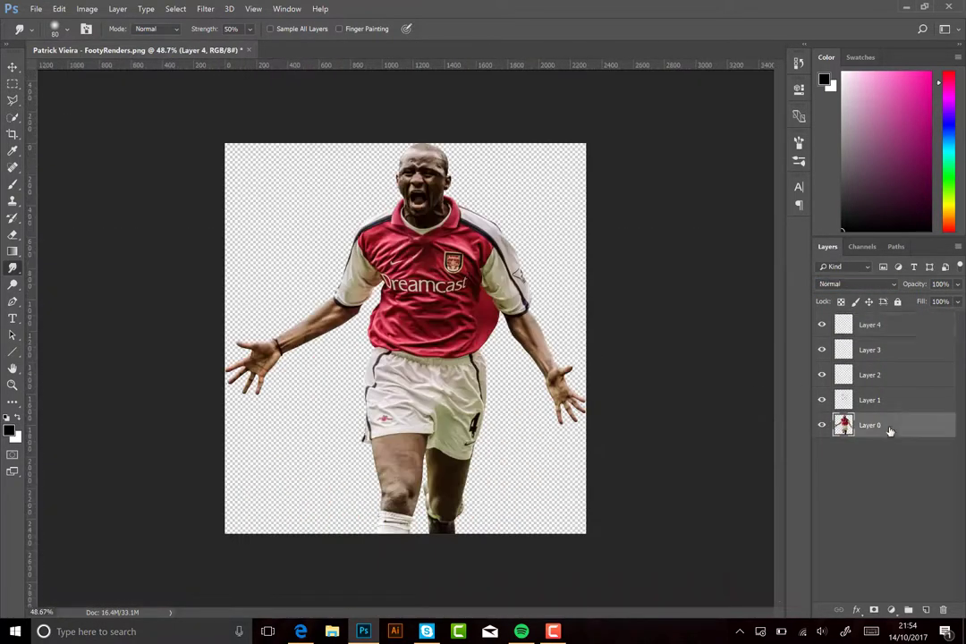
{"action": "right_click", "coordinate": [873, 425]}
{"action": "left_click", "coordinate": [796, 181]}
{"action": "key", "text": "Return"}
{"action": "scroll", "coordinate": [311, 258], "scroll_direction": "up", "scroll_amount": 5}
{"action": "scroll", "coordinate": [310, 258], "scroll_direction": "up", "scroll_amount": 2}
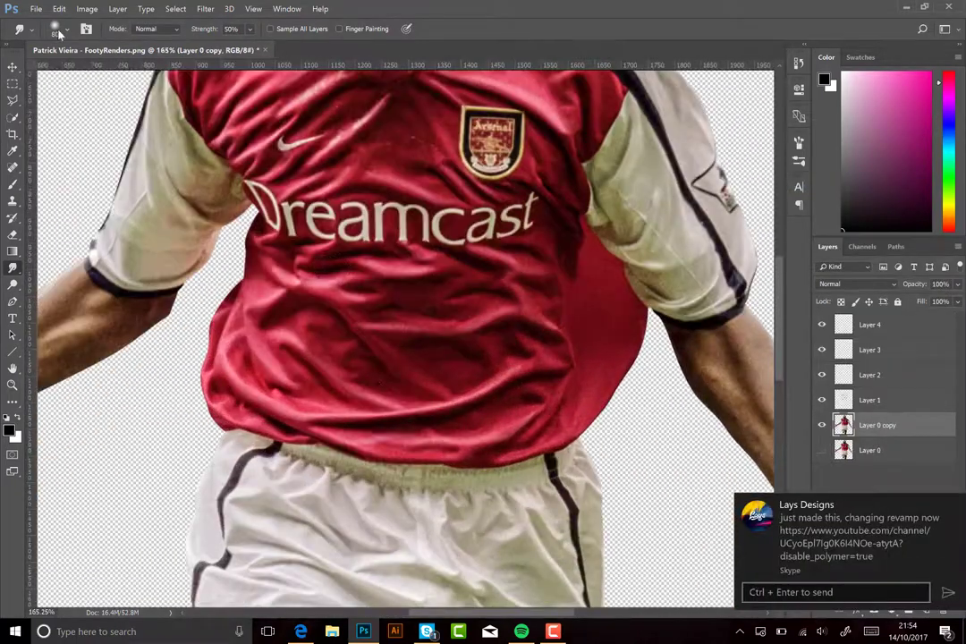
Smudge the shirt and sleeves smooth on Layer 0 copy with a size 56 brush
{"action": "left_click", "coordinate": [54, 29]}
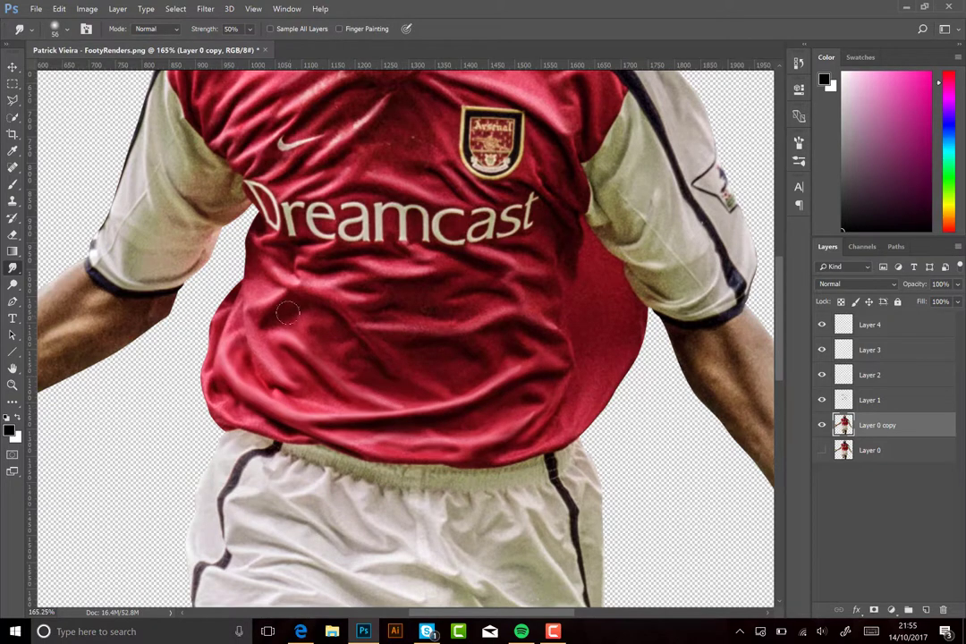
{"action": "scroll", "coordinate": [434, 292], "scroll_direction": "up", "scroll_amount": 1}
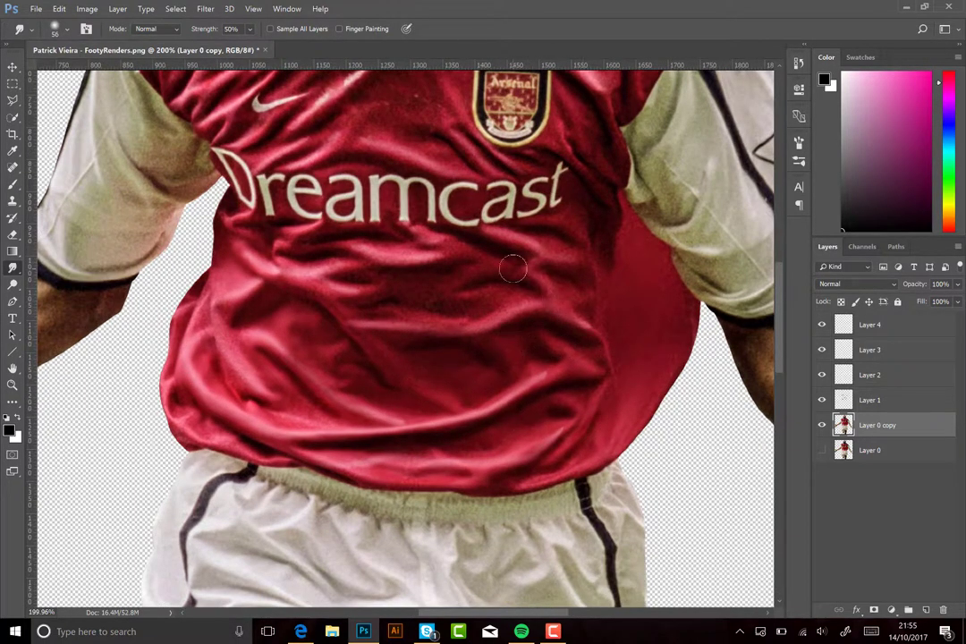
{"action": "scroll", "coordinate": [402, 242], "scroll_direction": "up", "scroll_amount": 1}
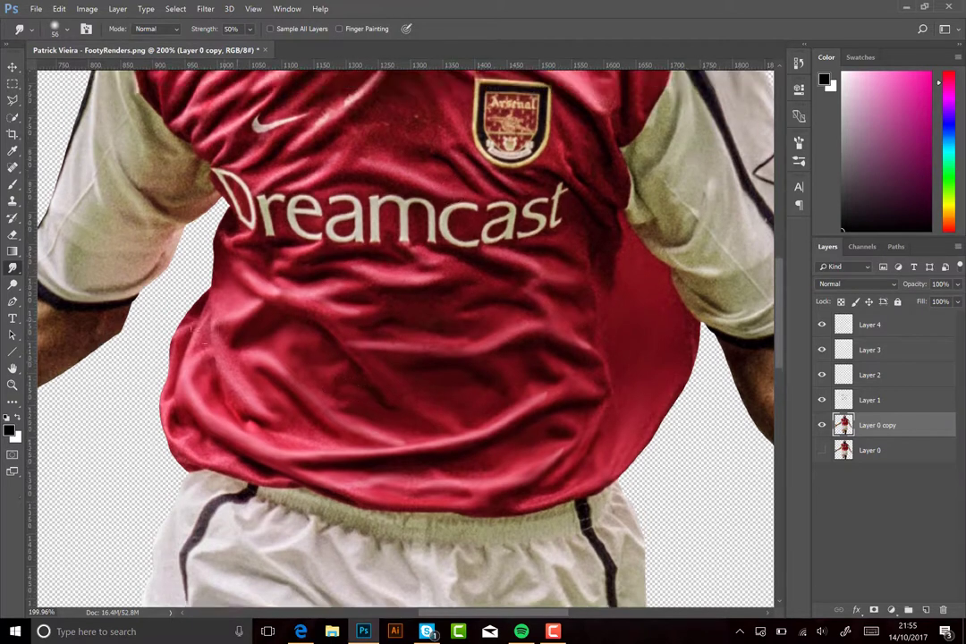
{"action": "scroll", "coordinate": [376, 241], "scroll_direction": "up", "scroll_amount": 4}
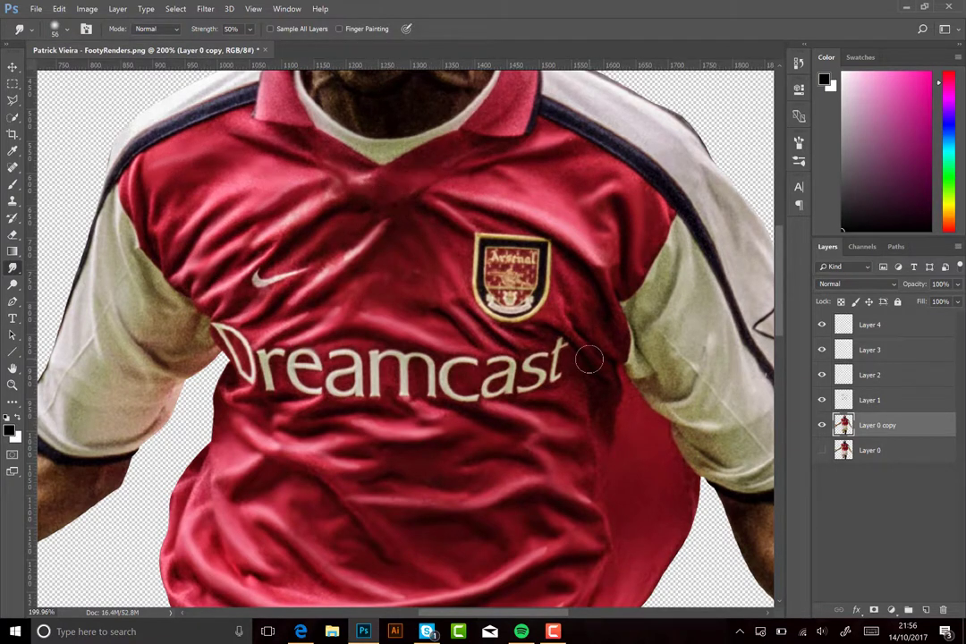
{"action": "left_click_drag", "start_coordinate": [589, 360], "coordinate": [495, 345]}
{"action": "key", "text": "alt+bracketright"}
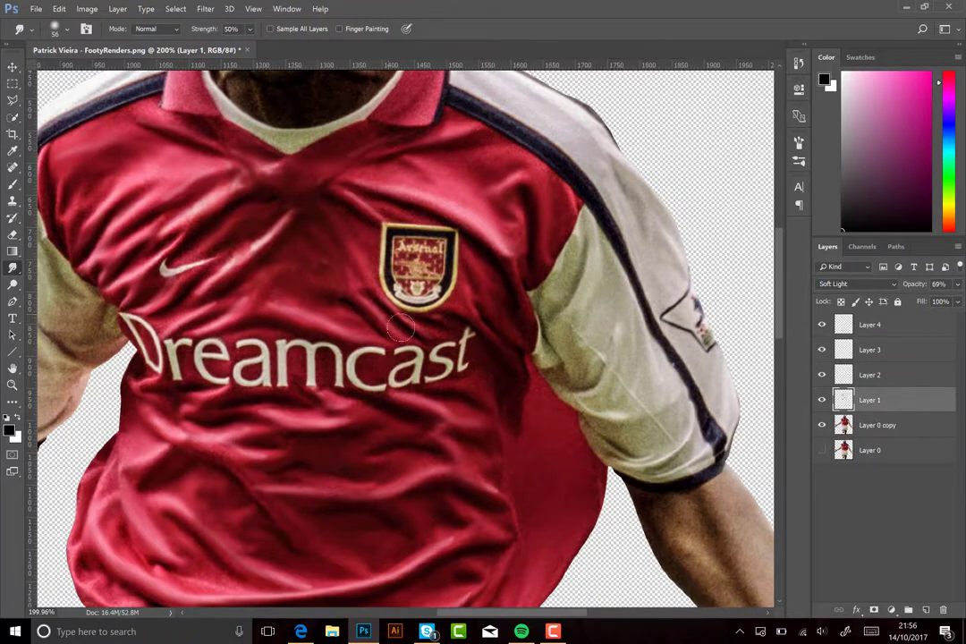
{"action": "key", "text": "alt+bracketleft"}
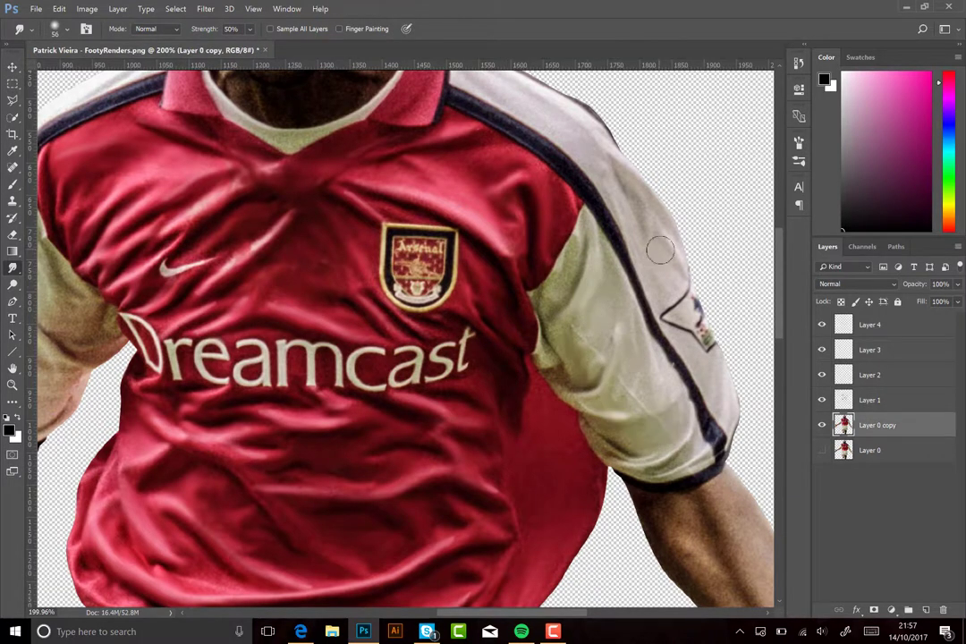
{"action": "scroll", "coordinate": [313, 328], "scroll_direction": "left", "scroll_amount": 5}
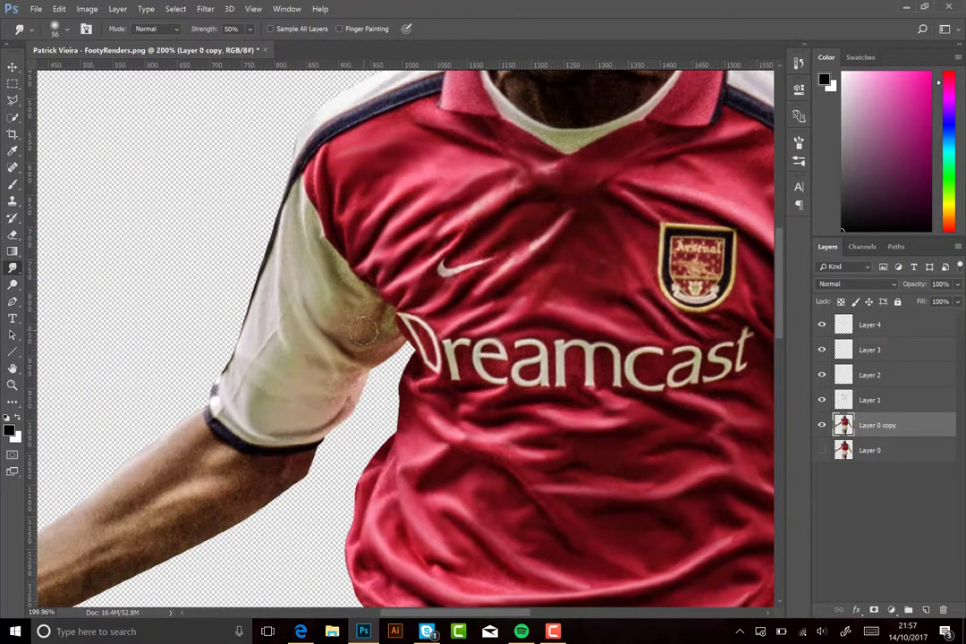
{"action": "scroll", "coordinate": [364, 332], "scroll_direction": "up", "scroll_amount": 5}
{"action": "scroll", "coordinate": [410, 263], "scroll_direction": "down", "scroll_amount": 3}
{"action": "scroll", "coordinate": [287, 447], "scroll_direction": "up", "scroll_amount": 4}
Set the smudge brush to 31 px and smooth the forehead highlight
{"action": "right_click", "coordinate": [78, 58]}
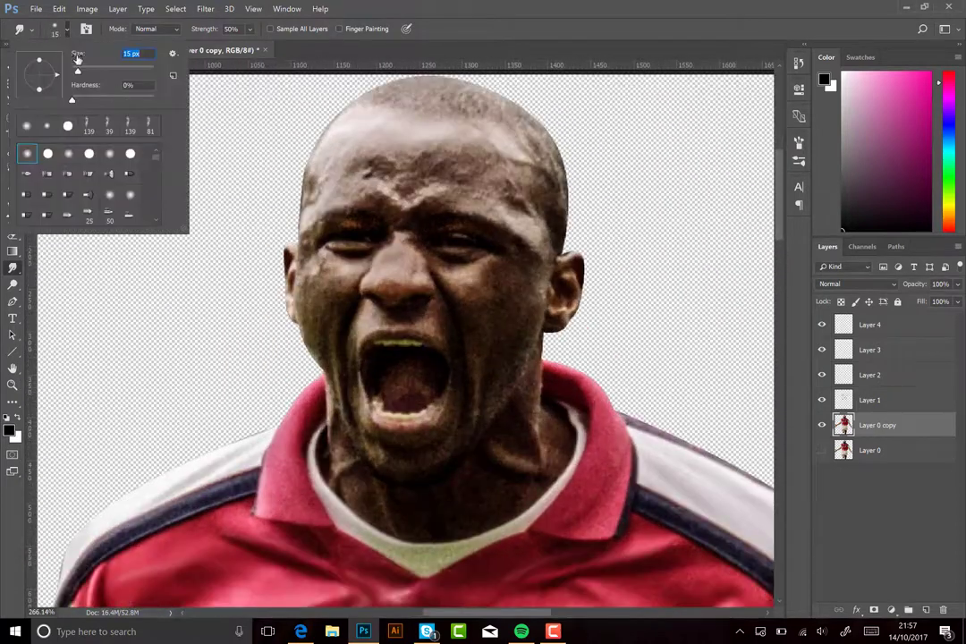
{"action": "left_click_drag", "start_coordinate": [78, 58], "coordinate": [85, 58]}
{"action": "key", "text": "Return"}
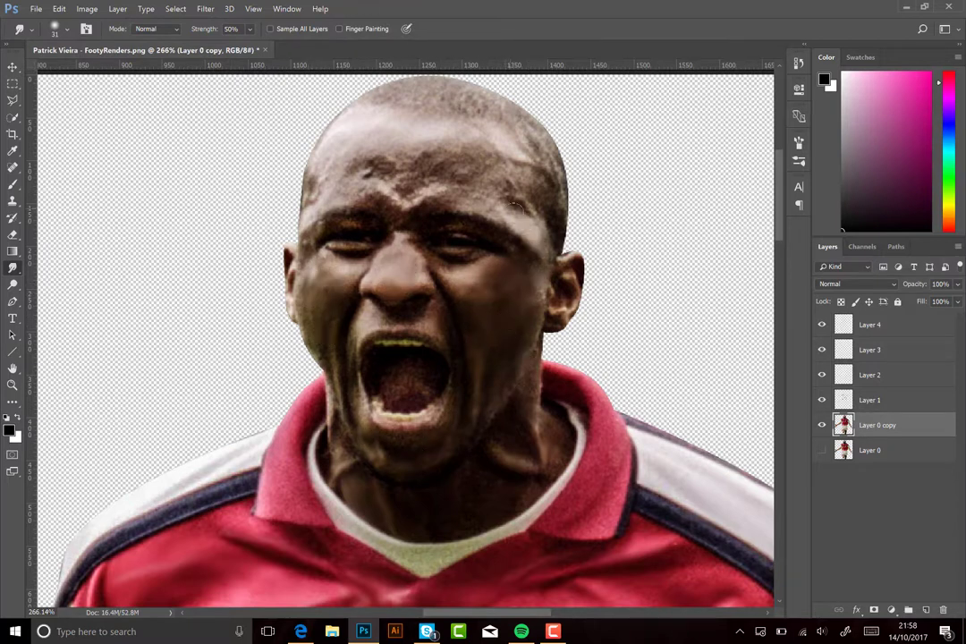
{"action": "left_click_drag", "start_coordinate": [374, 119], "coordinate": [375, 162]}
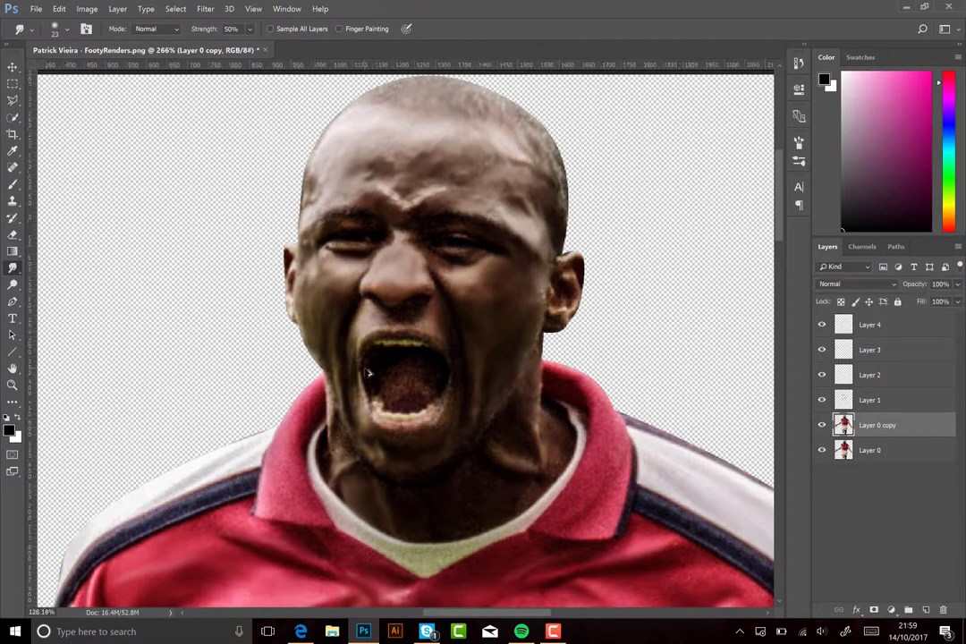
{"action": "scroll", "coordinate": [356, 313], "scroll_direction": "down", "scroll_amount": 3}
{"action": "scroll", "coordinate": [410, 345], "scroll_direction": "up", "scroll_amount": 2}
{"action": "scroll", "coordinate": [615, 289], "scroll_direction": "up", "scroll_amount": 1}
{"action": "scroll", "coordinate": [615, 289], "scroll_direction": "down", "scroll_amount": 3}
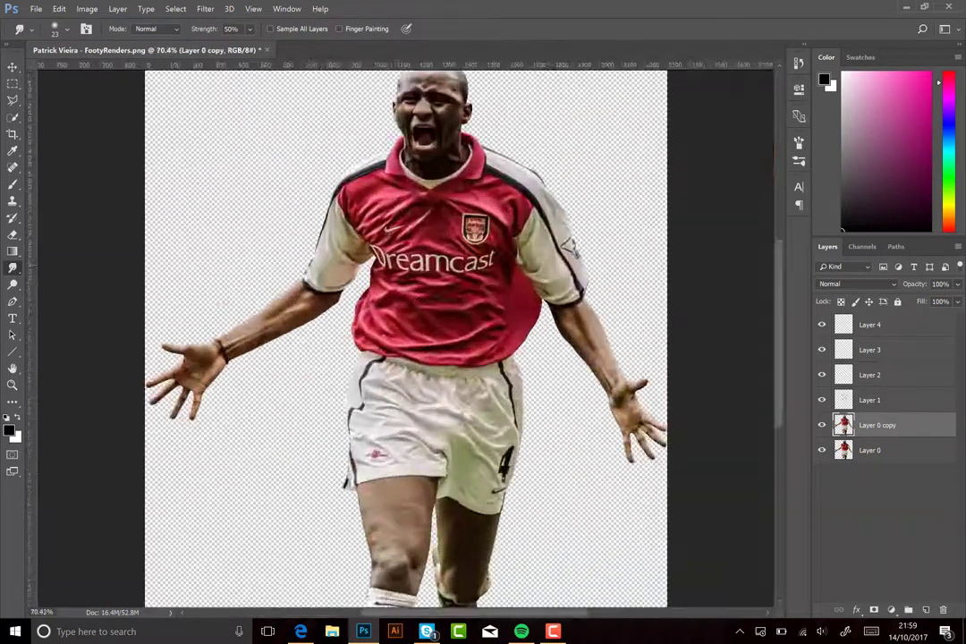
Save the cut-out as a PNG with Save As
{"action": "left_click", "coordinate": [35, 8]}
{"action": "left_click", "coordinate": [45, 147]}
{"action": "left_click", "coordinate": [269, 229]}
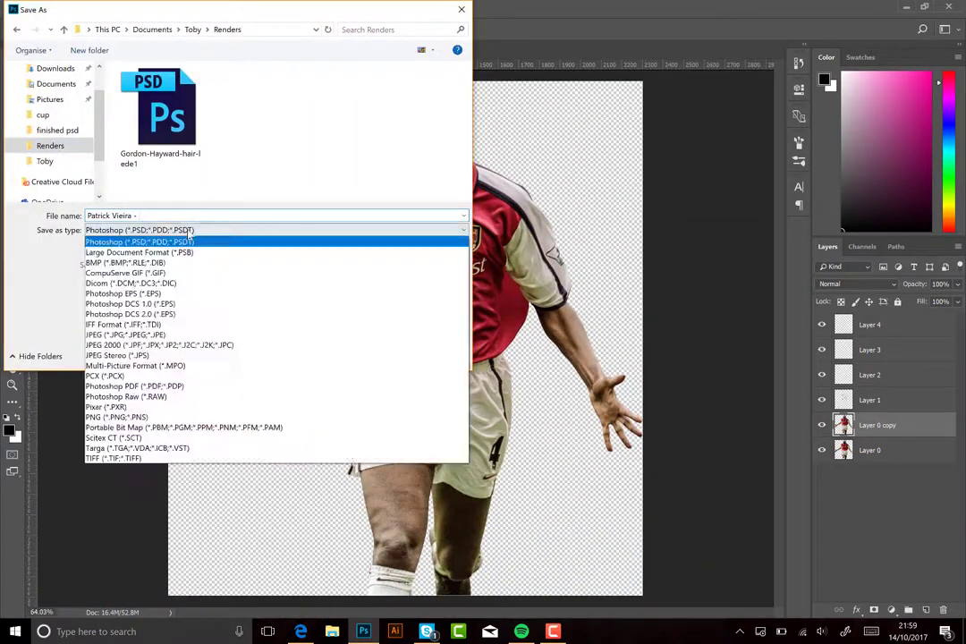
{"action": "left_click", "coordinate": [143, 414]}
{"action": "left_click", "coordinate": [368, 354]}
Create a new blank document, Untitled-1
{"action": "left_click", "coordinate": [36, 8]}
{"action": "left_click", "coordinate": [44, 24]}
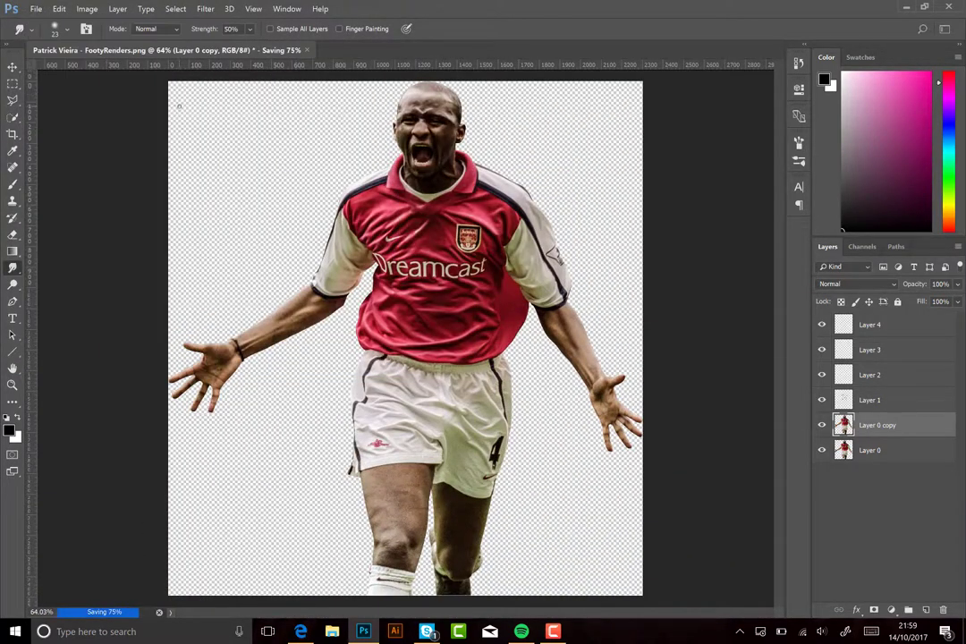
{"action": "key", "text": "Return"}
Search Bing Images for 'highbury' filtered to large images
{"action": "key", "text": "alt+Tab"}
{"action": "left_click", "coordinate": [285, 38]}
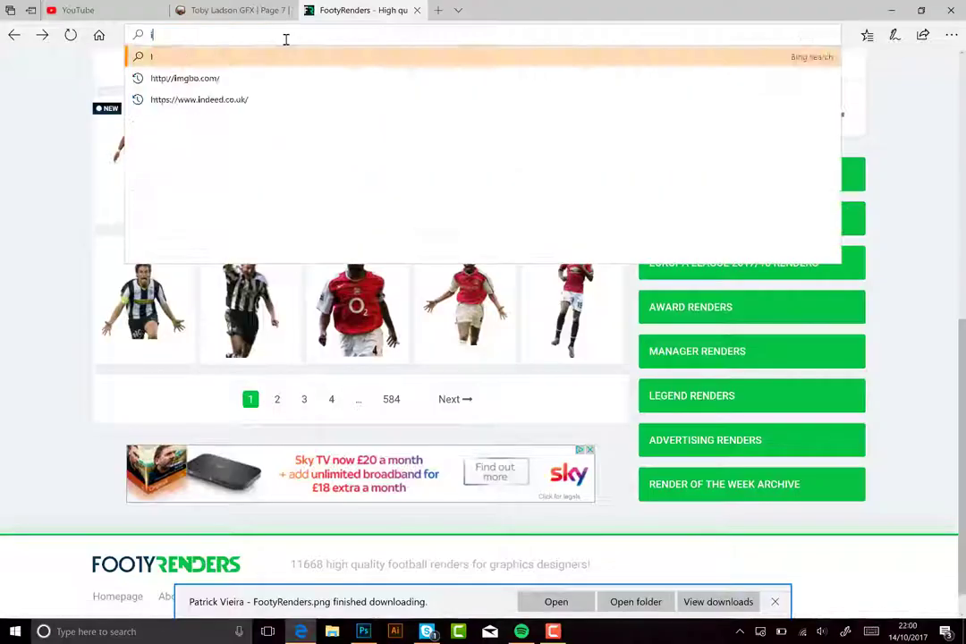
{"action": "type", "text": "highbury"}
{"action": "key", "text": "Return"}
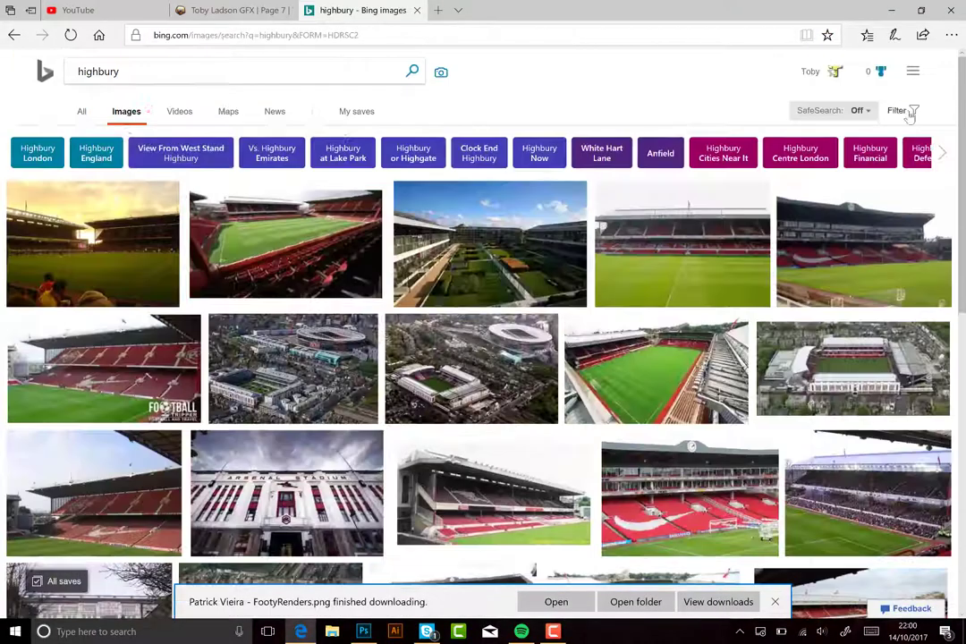
{"action": "left_click", "coordinate": [903, 110]}
{"action": "left_click", "coordinate": [89, 138]}
{"action": "left_click", "coordinate": [89, 220]}
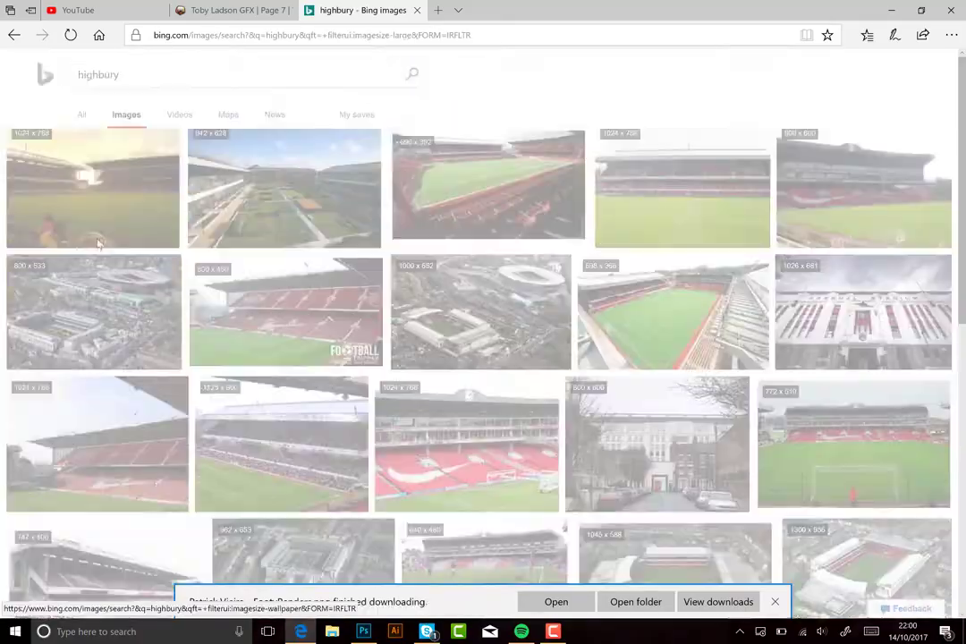
Open the sunset Highbury stadium photo full size and save it as a JPEG
{"action": "scroll", "coordinate": [183, 242], "scroll_direction": "down", "scroll_amount": 5}
{"action": "scroll", "coordinate": [183, 242], "scroll_direction": "down", "scroll_amount": 5}
{"action": "scroll", "coordinate": [183, 241], "scroll_direction": "up", "scroll_amount": 5}
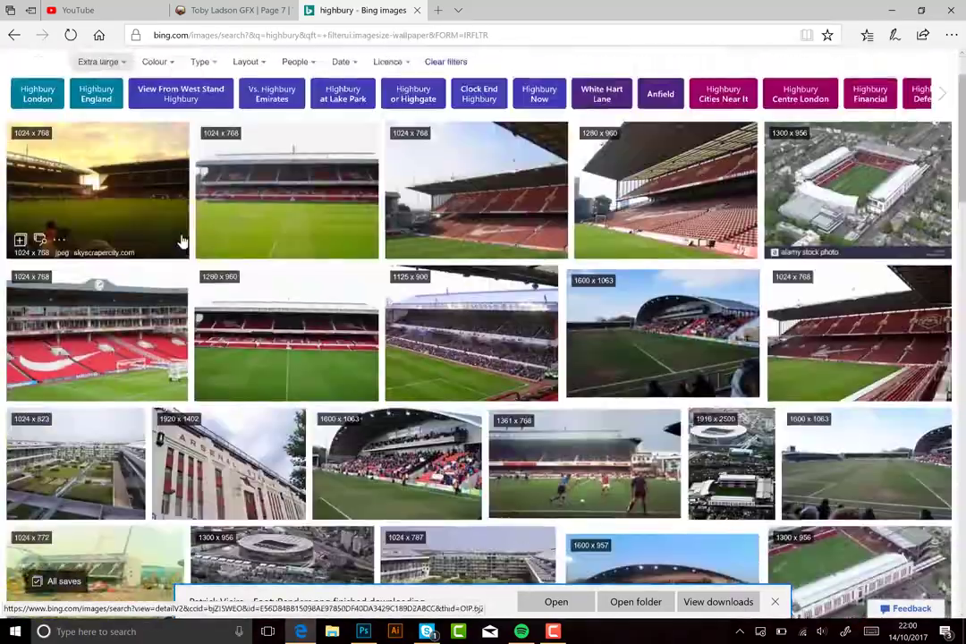
{"action": "scroll", "coordinate": [183, 242], "scroll_direction": "up", "scroll_amount": 5}
{"action": "left_click", "coordinate": [183, 240]}
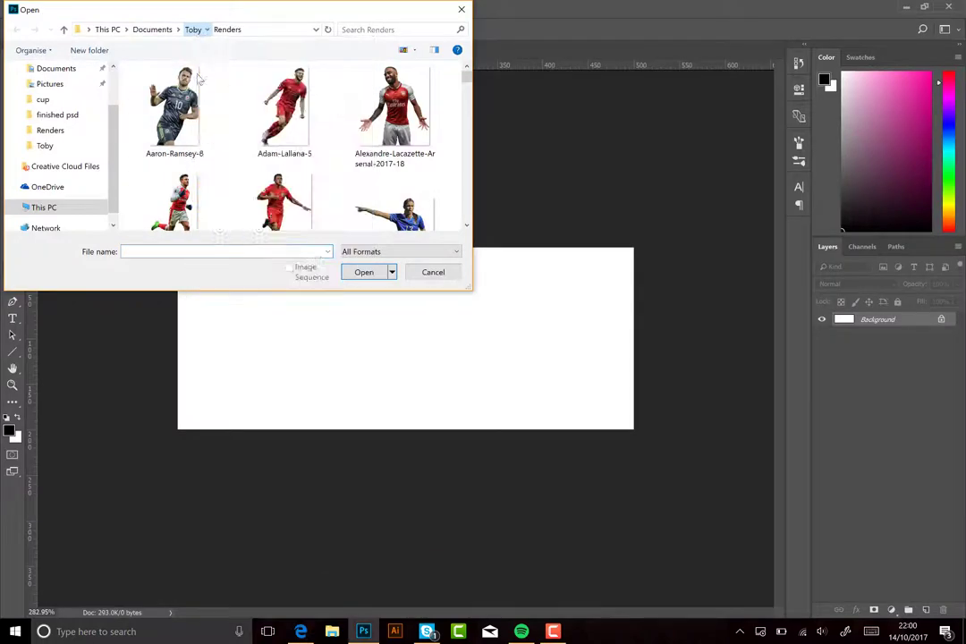
{"action": "left_click", "coordinate": [192, 29]}
Open the stadium photo and spot-heal the goal and players off the pitch
{"action": "left_click", "coordinate": [345, 275]}
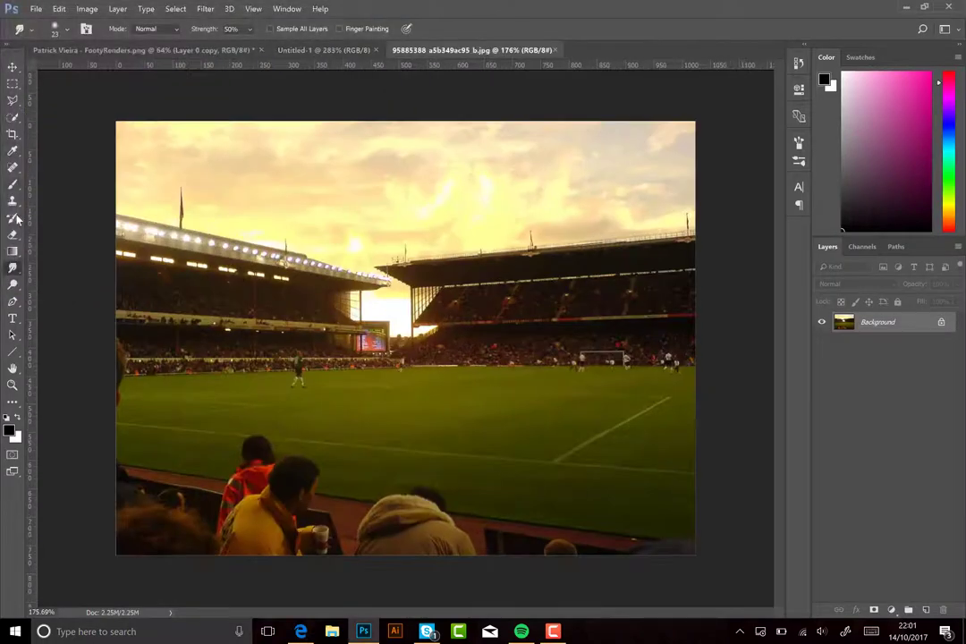
{"action": "scroll", "coordinate": [156, 444], "scroll_direction": "up", "scroll_amount": 3}
{"action": "scroll", "coordinate": [512, 379], "scroll_direction": "up", "scroll_amount": 2}
{"action": "scroll", "coordinate": [512, 379], "scroll_direction": "right", "scroll_amount": 3}
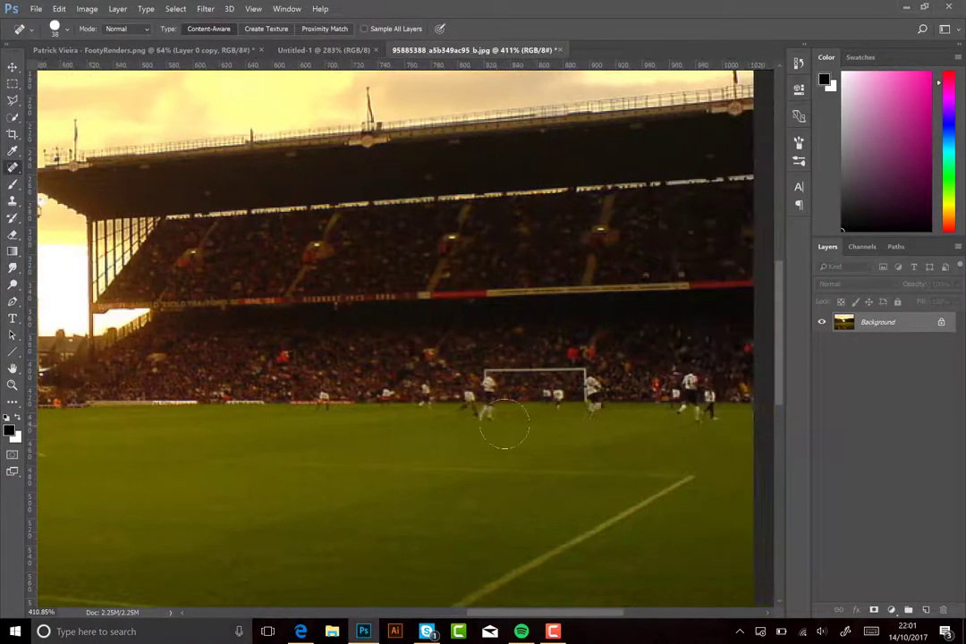
{"action": "left_click_drag", "start_coordinate": [610, 370], "coordinate": [480, 378]}
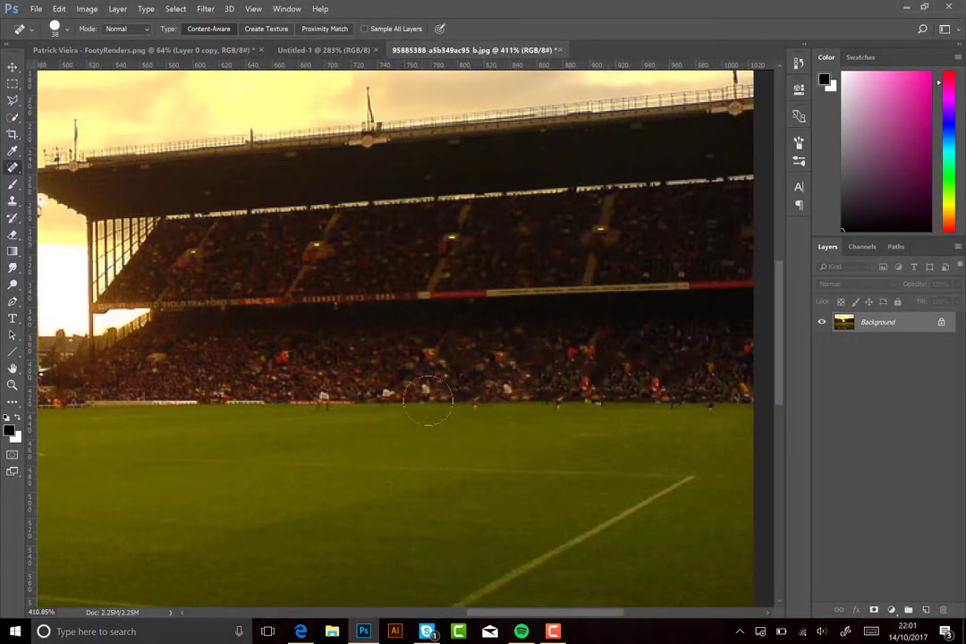
{"action": "scroll", "coordinate": [362, 429], "scroll_direction": "down", "scroll_amount": 4}
{"action": "scroll", "coordinate": [334, 428], "scroll_direction": "down", "scroll_amount": 2}
{"action": "scroll", "coordinate": [334, 428], "scroll_direction": "up", "scroll_amount": 3}
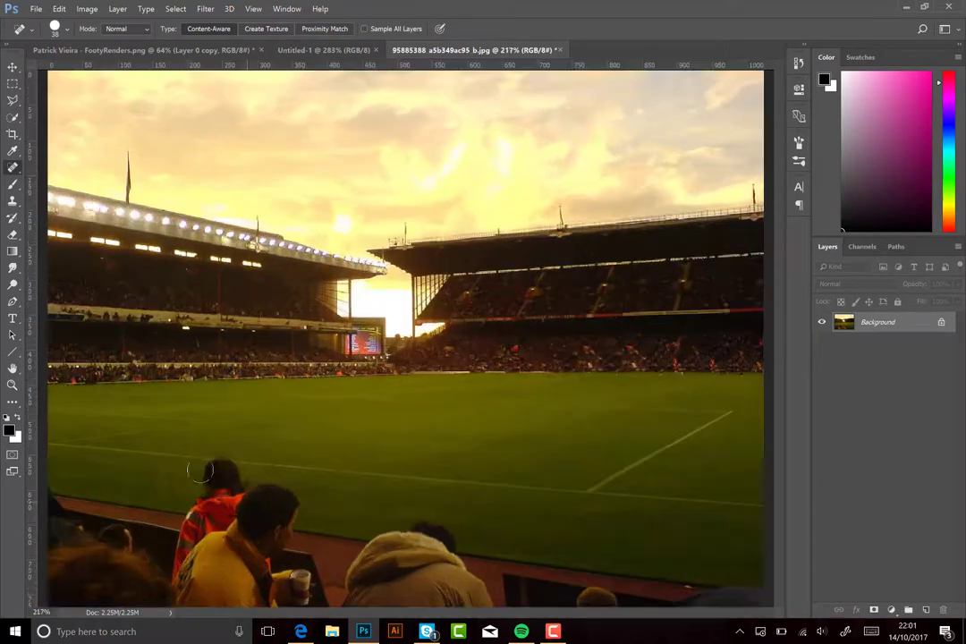
Polygonal-lasso the foreground spectators' heads and Content-Aware fill them
{"action": "key", "text": "l"}
{"action": "left_click", "coordinate": [134, 383]}
{"action": "left_click", "coordinate": [523, 462]}
{"action": "left_click", "coordinate": [510, 481]}
{"action": "left_click", "coordinate": [136, 387]}
{"action": "key", "text": "shift+BackSpace"}
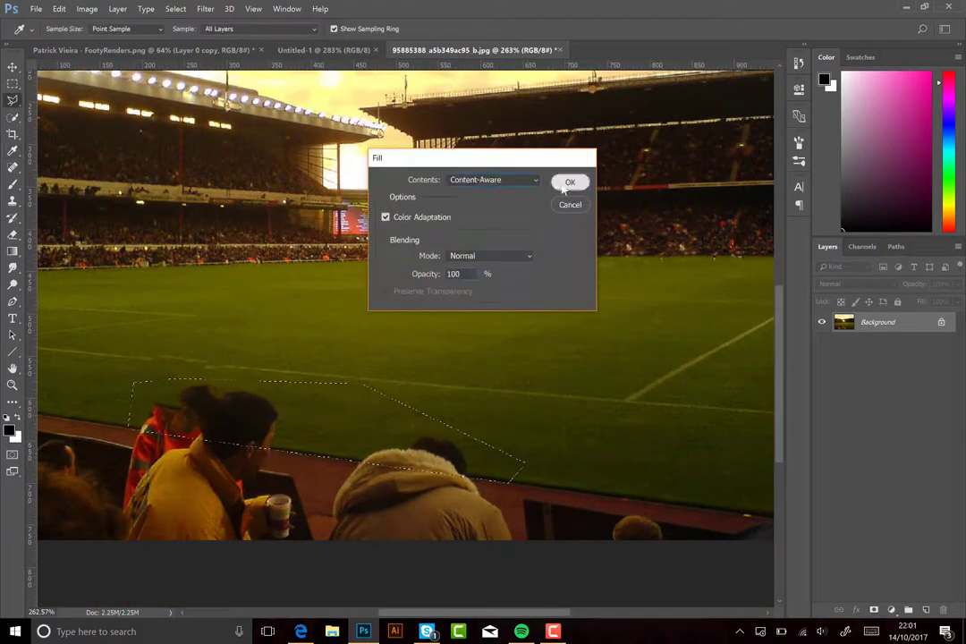
{"action": "key", "text": "Return"}
{"action": "scroll", "coordinate": [403, 340], "scroll_direction": "up", "scroll_amount": 1}
Clone pitch texture over the remaining heads with a 56 px Clone Stamp
{"action": "key", "text": "s"}
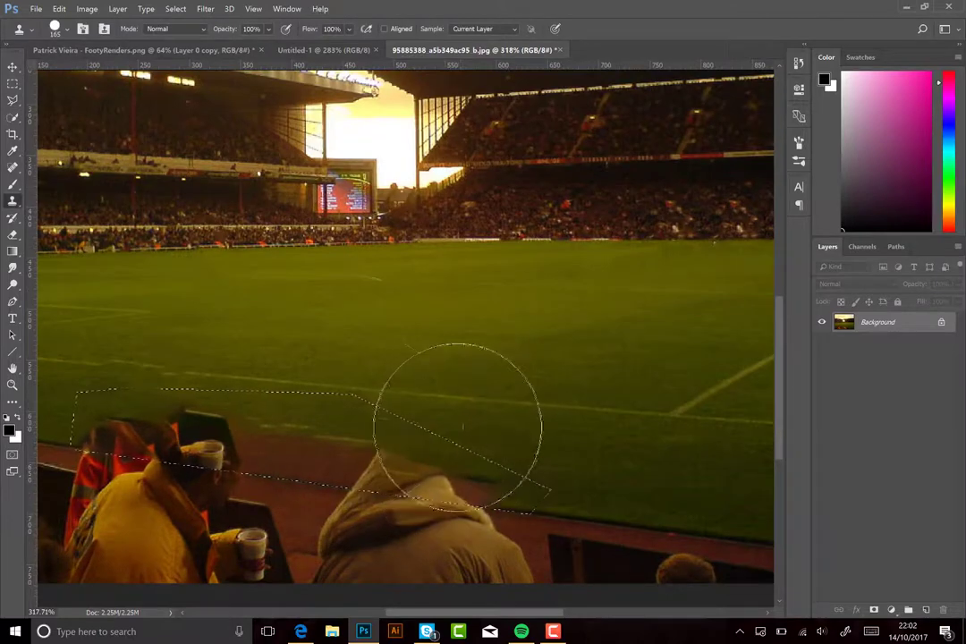
{"action": "left_click", "coordinate": [55, 29]}
{"action": "left_click_drag", "start_coordinate": [107, 75], "coordinate": [56, 75]}
{"action": "mouse_move", "coordinate": [344, 429]}
{"action": "left_mouse_down"}
{"action": "mouse_move", "coordinate": [184, 410]}
{"action": "mouse_move", "coordinate": [205, 442]}
{"action": "mouse_move", "coordinate": [258, 464]}
{"action": "left_mouse_up"}
Switch to the Smudge tool and pick its brush size
{"action": "key", "text": "r"}
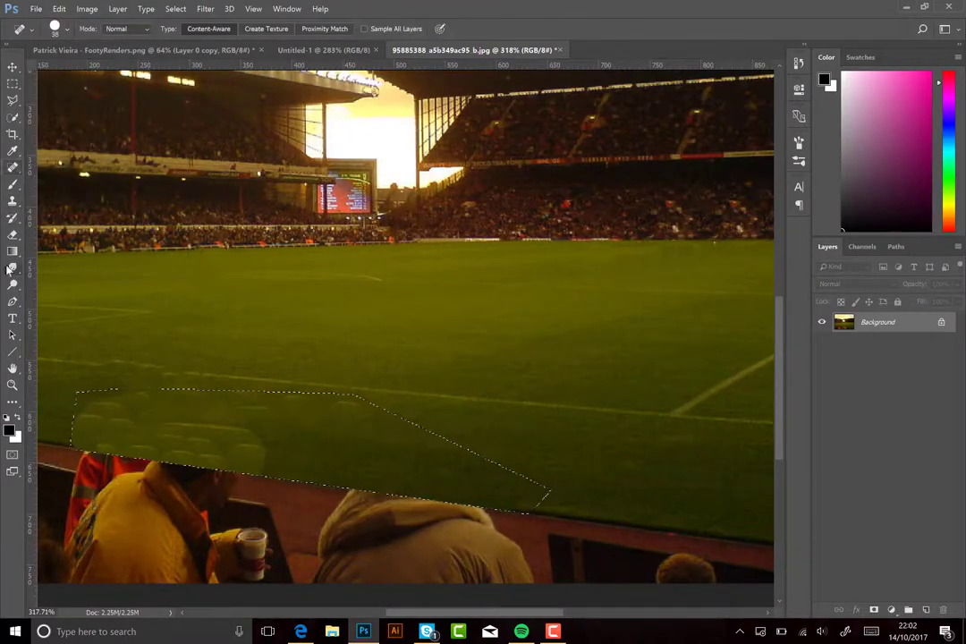
{"action": "left_click", "coordinate": [55, 28]}
{"action": "left_click", "coordinate": [226, 442]}
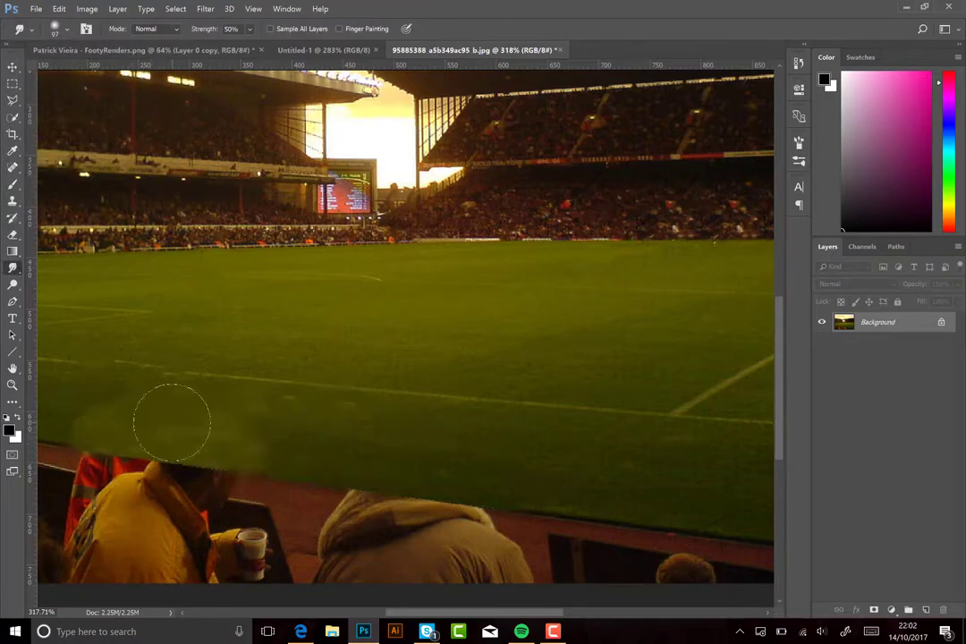
{"action": "scroll", "coordinate": [172, 422], "scroll_direction": "down", "scroll_amount": 2}
Open GFX PACK.psd from the GFX Packs folder
{"action": "left_click", "coordinate": [36, 8]}
{"action": "left_click", "coordinate": [53, 45]}
{"action": "double_click", "coordinate": [262, 184]}
{"action": "key", "text": "Escape"}
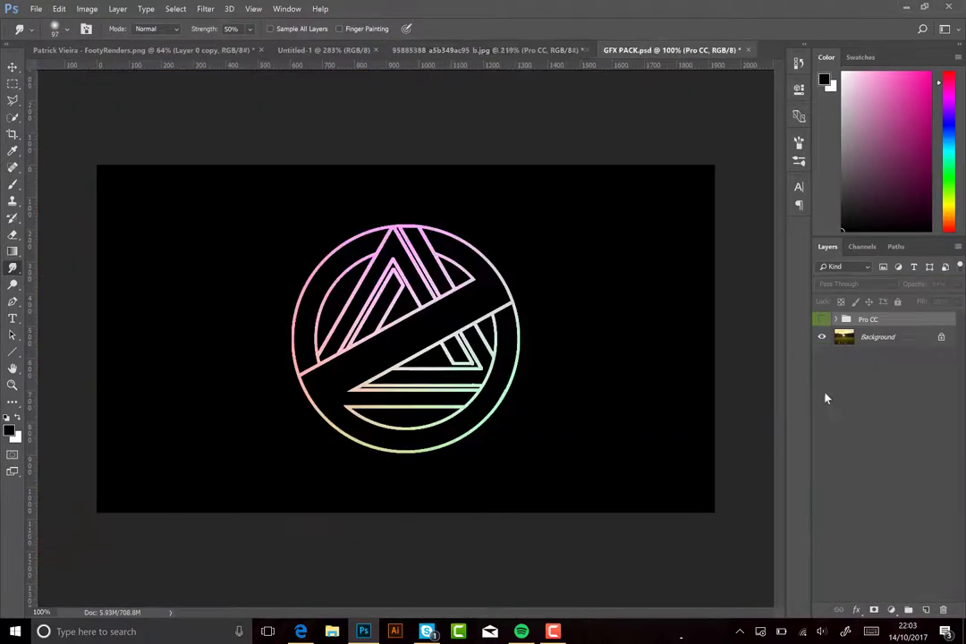
Copy the Gold grade group from GFX PACK onto the Highbury photo and save it
{"action": "left_click", "coordinate": [881, 527]}
{"action": "scroll", "coordinate": [882, 498], "scroll_direction": "down", "scroll_amount": 5}
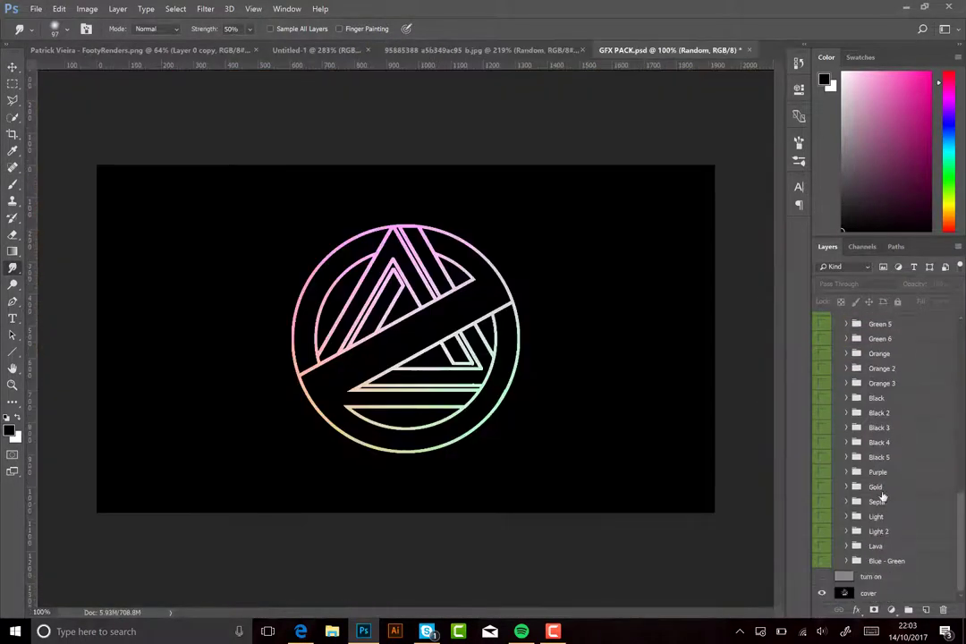
{"action": "left_click_drag", "start_coordinate": [880, 491], "coordinate": [403, 340]}
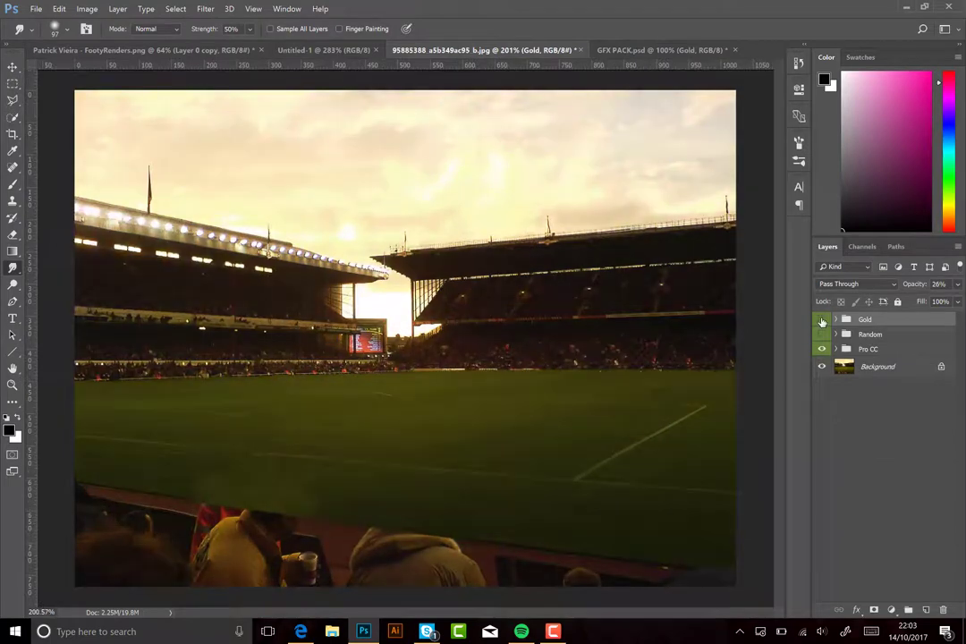
{"action": "left_click", "coordinate": [36, 8]}
{"action": "left_click", "coordinate": [54, 147]}
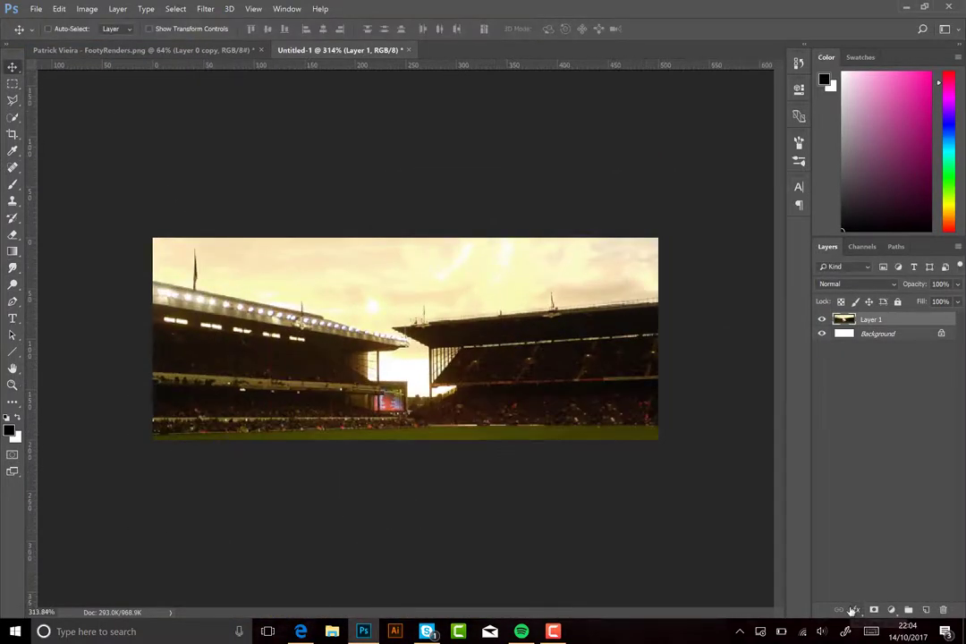
Bring the player render into Untitled-1 over the stadium photo
{"action": "left_click", "coordinate": [781, 632]}
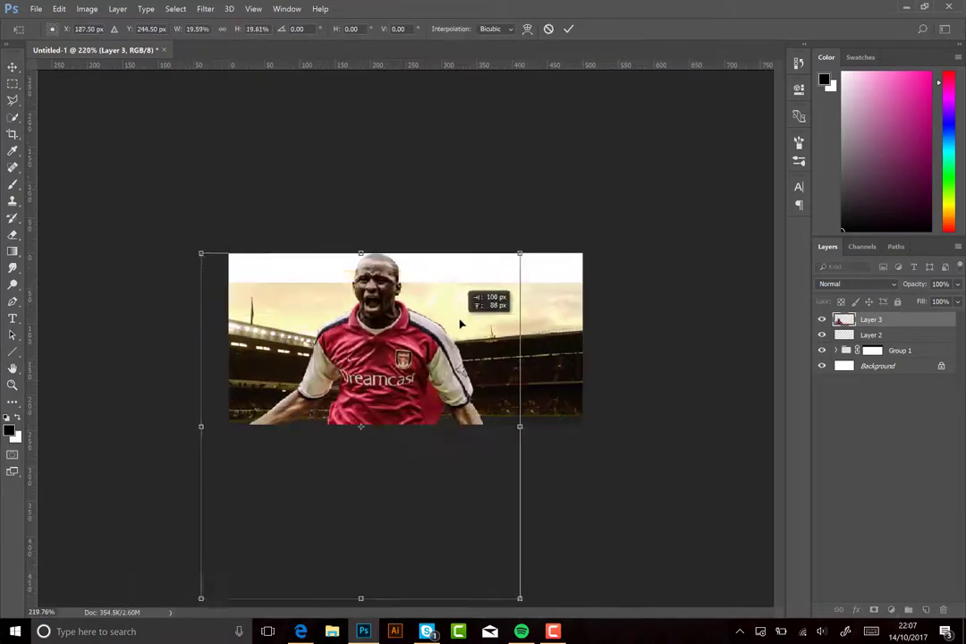
Commit the player's transform and shift the selected sky to orange-red with Hue/Saturation, then deselect
{"action": "left_click", "coordinate": [464, 235]}
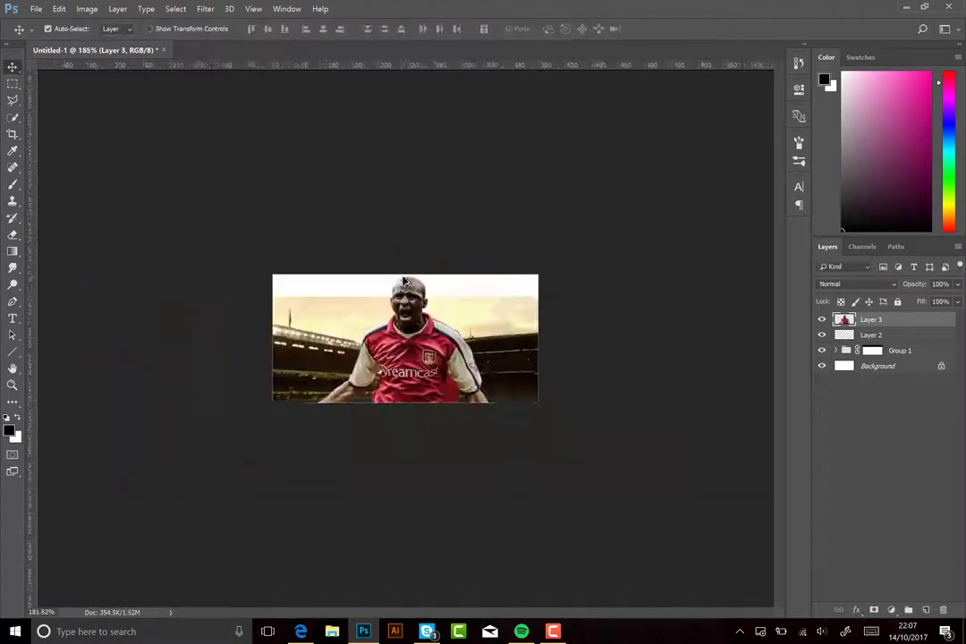
{"action": "right_click", "coordinate": [898, 358]}
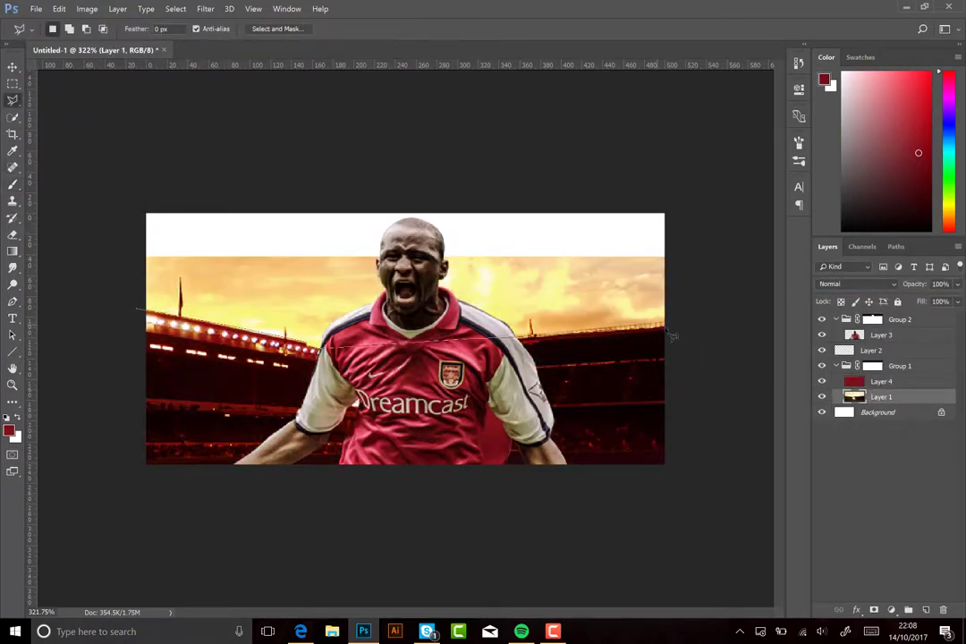
{"action": "left_click", "coordinate": [87, 9]}
{"action": "key", "text": "ctrl+u"}
{"action": "key", "text": "Return"}
{"action": "key", "text": "ctrl+d"}
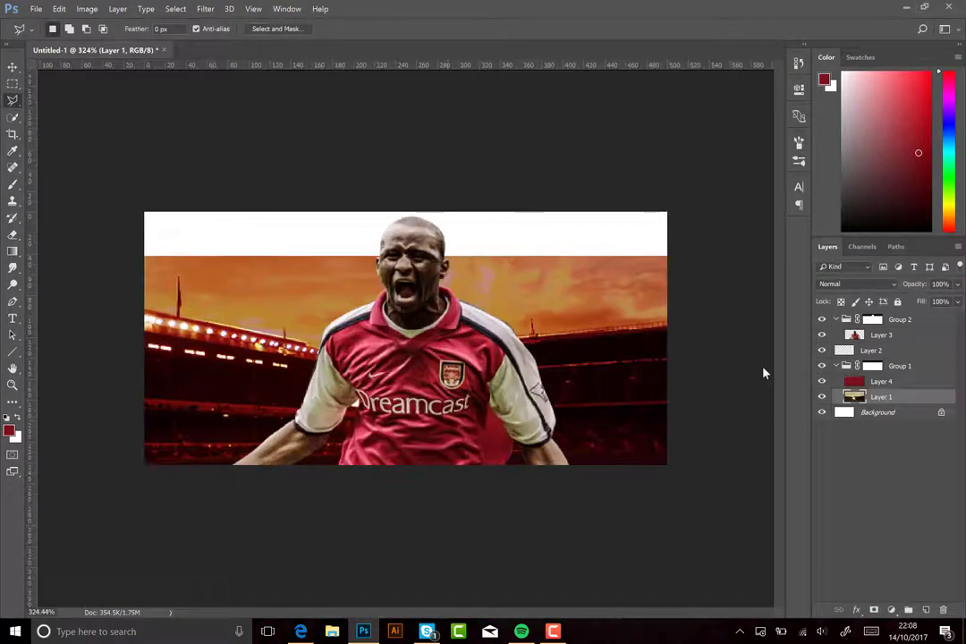
Start opening an existing file from the File menu
{"action": "scroll", "coordinate": [765, 373], "scroll_direction": "up", "scroll_amount": 1}
{"action": "left_click", "coordinate": [35, 8]}
{"action": "left_click", "coordinate": [54, 34]}
{"action": "scroll", "coordinate": [295, 134], "scroll_direction": "up", "scroll_amount": 3}
Open LADSON GFX PACK 2.psd from GFX Packs and drag a resized smoke layer into the banner
{"action": "double_click", "coordinate": [259, 91]}
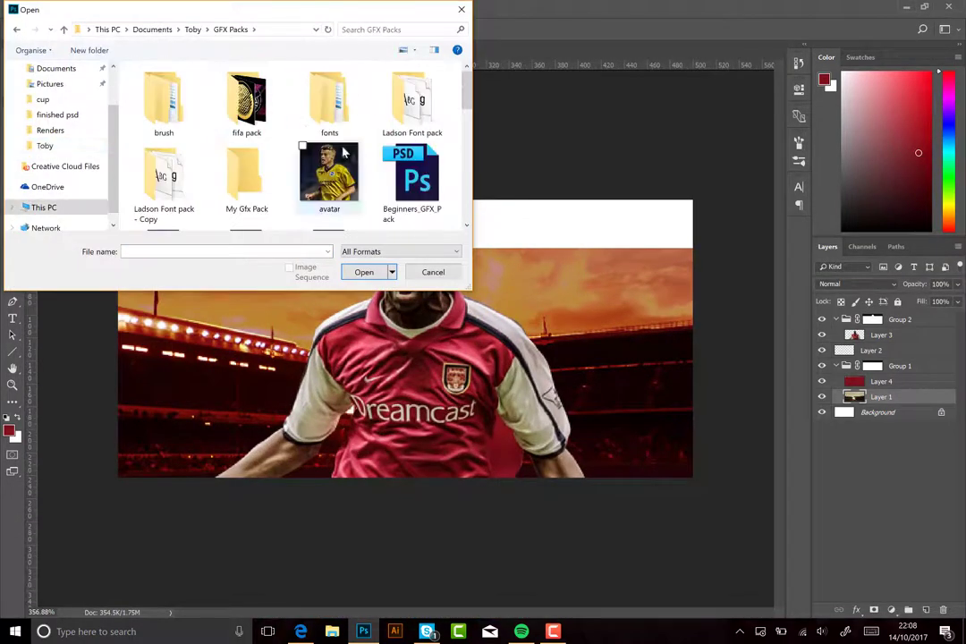
{"action": "double_click", "coordinate": [344, 154]}
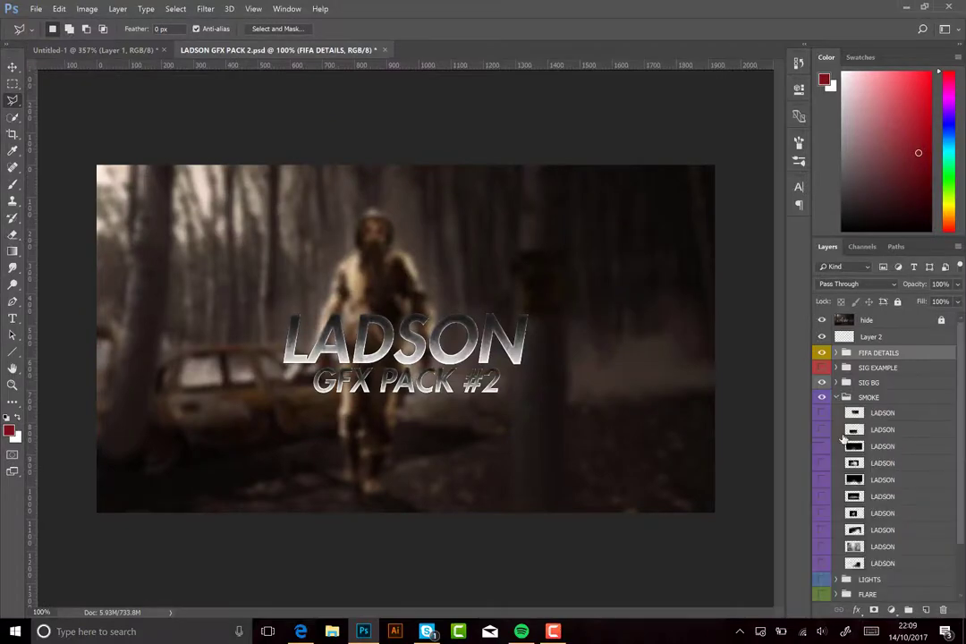
{"action": "left_click_drag", "start_coordinate": [842, 437], "coordinate": [308, 231]}
{"action": "key", "text": "ctrl+t"}
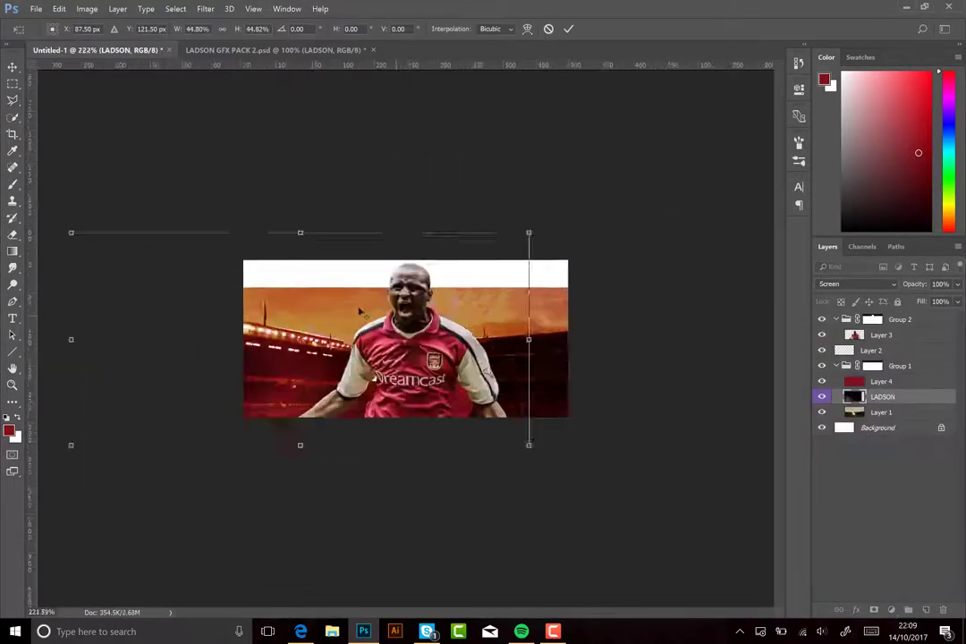
{"action": "key", "text": "Return"}
Duplicate that smoke layer and add a second resized smoke layer from the pack into Group 2
{"action": "key", "text": "ctrl+j"}
{"action": "key", "text": "ctrl+Tab"}
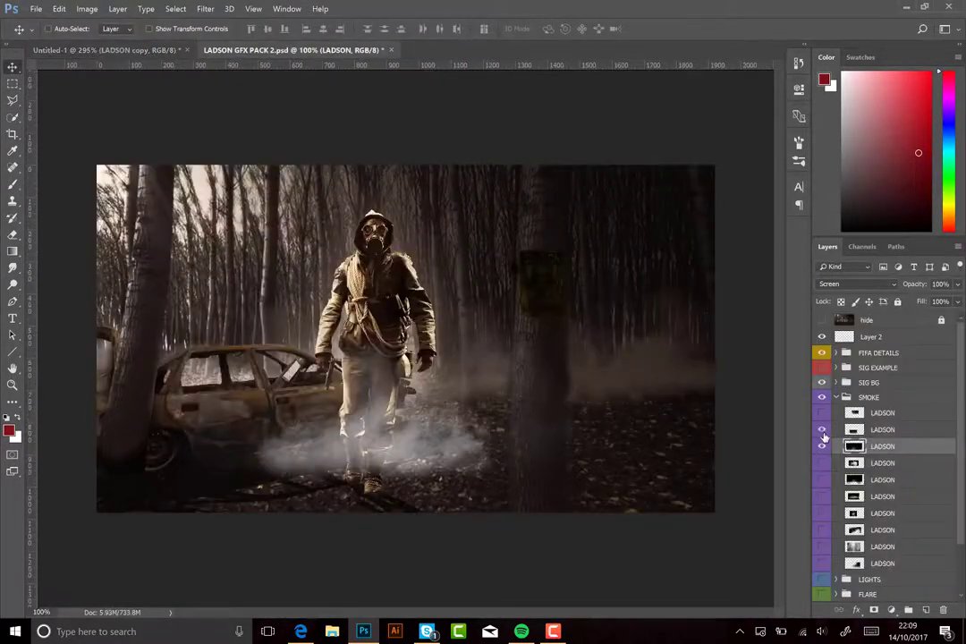
{"action": "left_click_drag", "start_coordinate": [824, 438], "coordinate": [403, 340]}
{"action": "key", "text": "ctrl+t"}
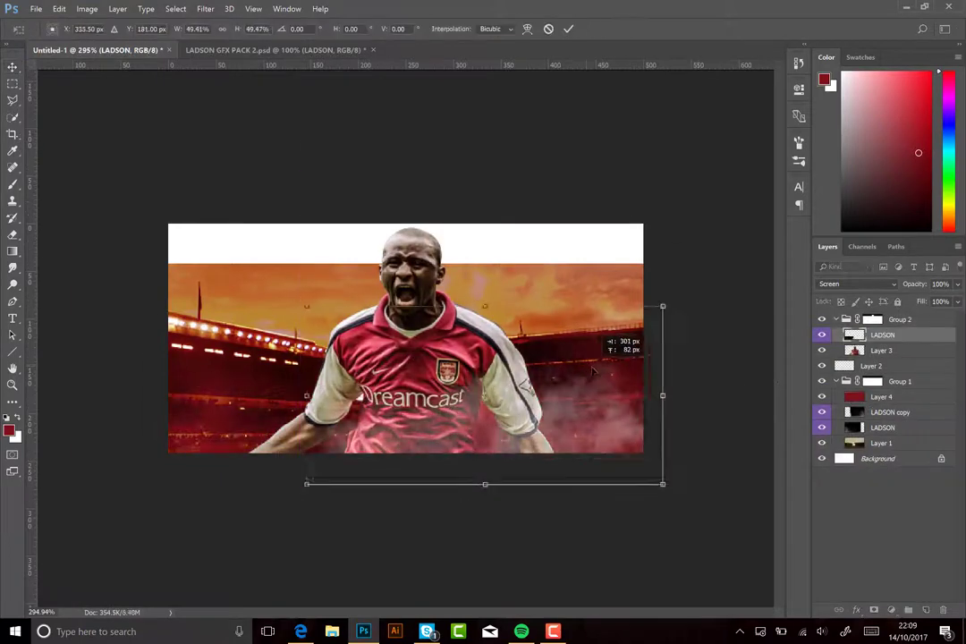
{"action": "left_click", "coordinate": [464, 233]}
{"action": "left_click", "coordinate": [118, 8]}
Create a Gradient Map adjustment with a gradient stop set to black
{"action": "left_click", "coordinate": [606, 205]}
{"action": "left_click", "coordinate": [685, 131]}
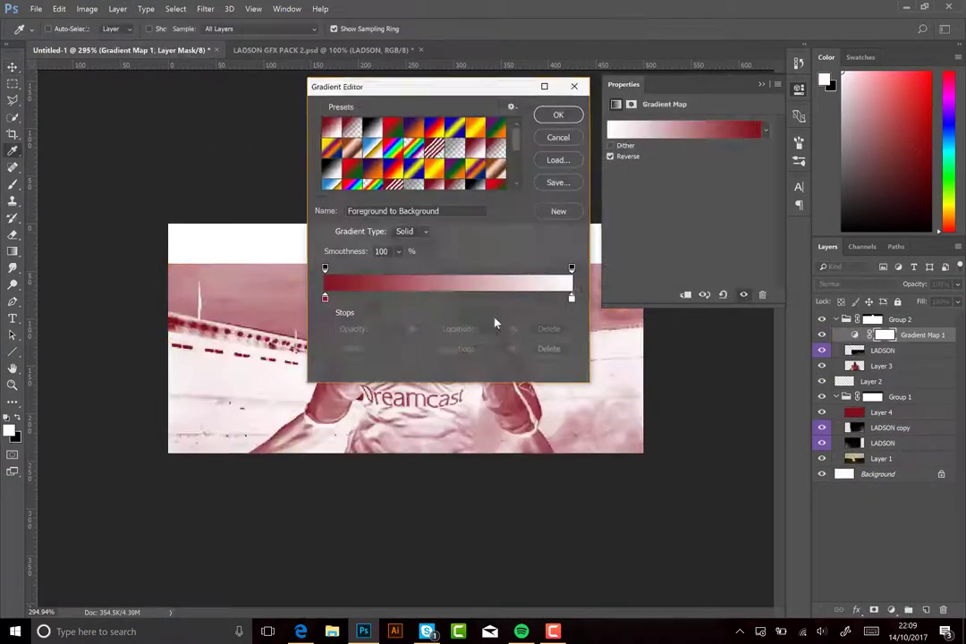
{"action": "double_click", "coordinate": [572, 297]}
{"action": "left_click", "coordinate": [832, 120]}
{"action": "left_click", "coordinate": [558, 115]}
Blend Gradient Map 1 in Screen mode and Alt-drag a duplicate of it
{"action": "key", "text": "alt+shift+s"}
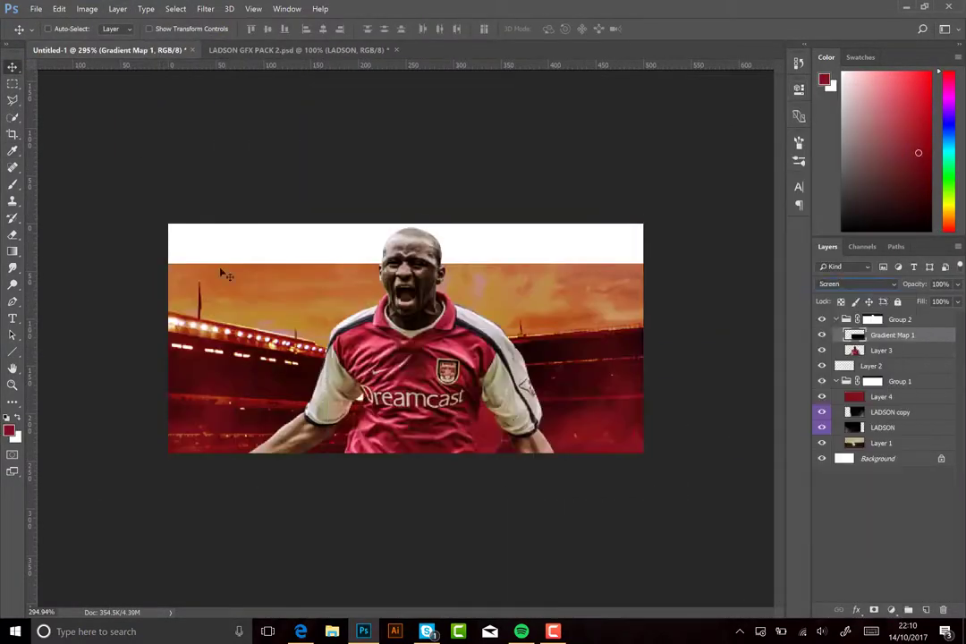
{"action": "left_click_drag", "start_coordinate": [258, 452], "coordinate": [477, 427]}
{"action": "key", "text": "e"}
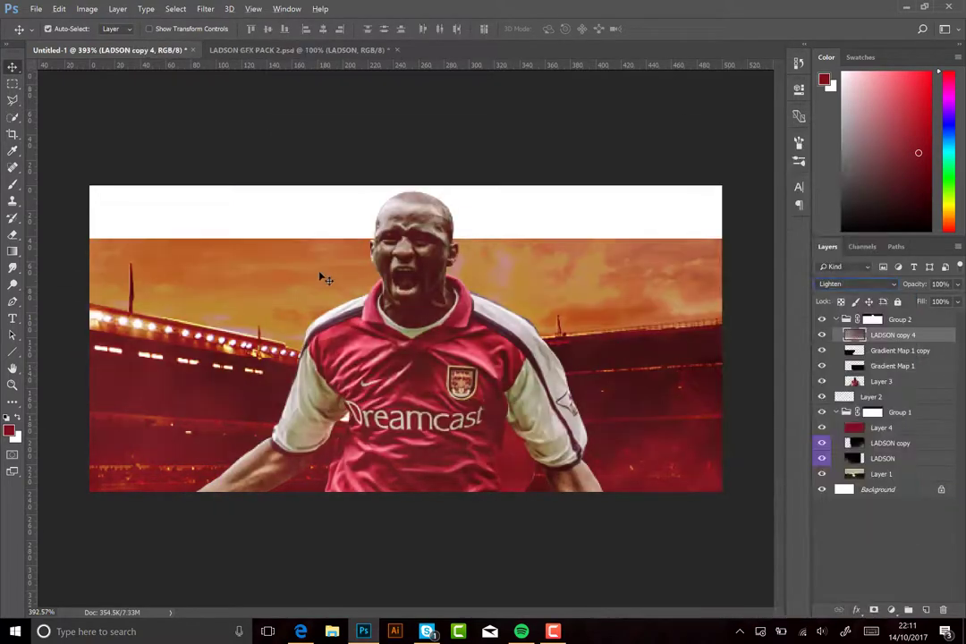
Set up a large soft round eraser at 28% opacity
{"action": "left_click", "coordinate": [857, 283]}
{"action": "key", "text": "Escape"}
{"action": "key", "text": "e"}
{"action": "left_click", "coordinate": [55, 28]}
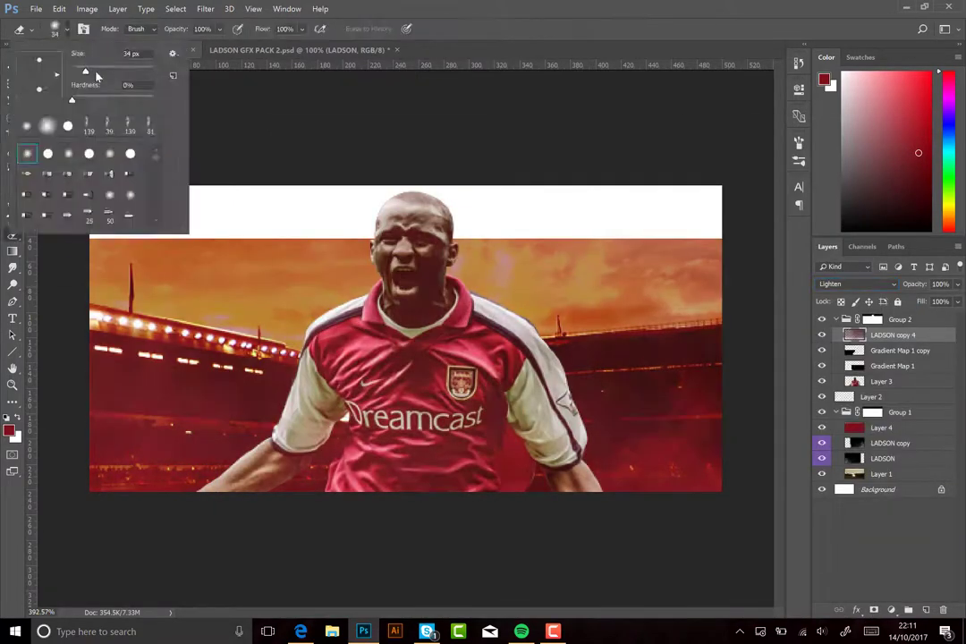
{"action": "key", "text": "Escape"}
{"action": "key", "text": "bracketright"}
{"action": "key", "text": "bracketright"}
{"action": "key", "text": "bracketright"}
{"action": "key", "text": "2"}
{"action": "key", "text": "8"}
Browse the GFX pack's LIGHTS, FLARE and SIG EXAMPLE groups
{"action": "key", "text": "ctrl+Tab"}
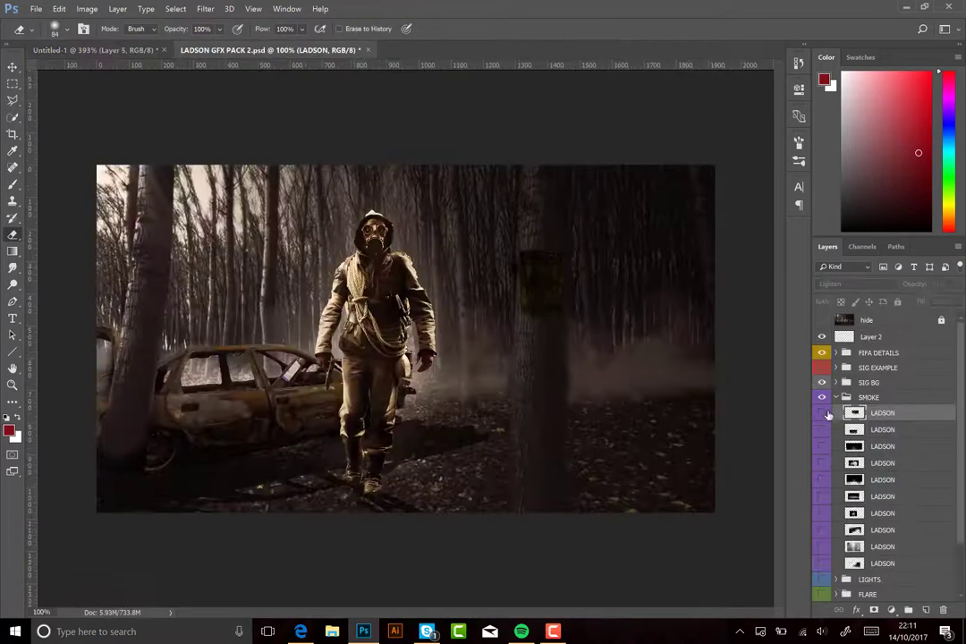
{"action": "left_click", "coordinate": [823, 495]}
{"action": "scroll", "coordinate": [825, 562], "scroll_direction": "down", "scroll_amount": 1}
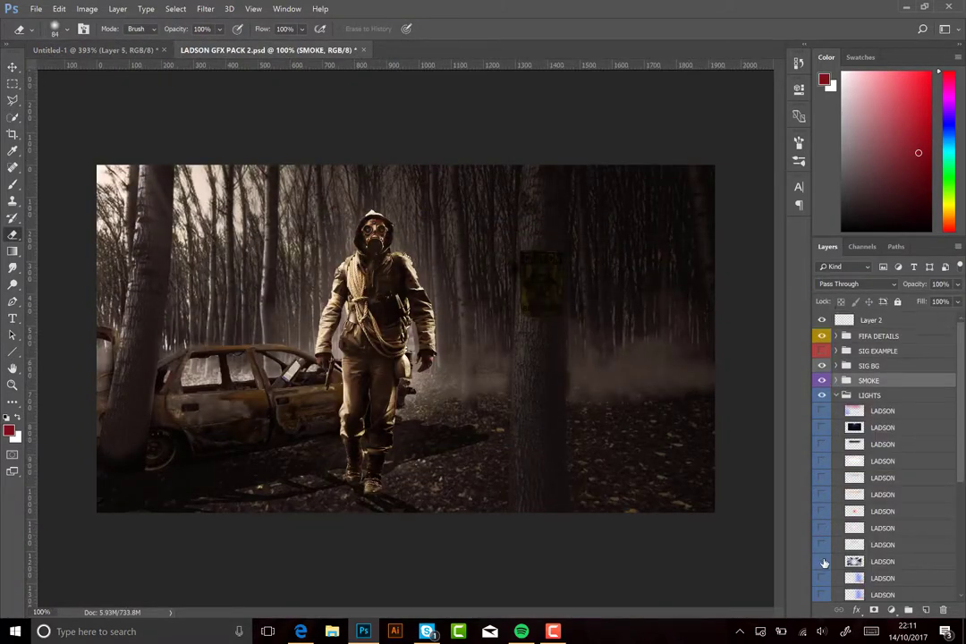
{"action": "left_click", "coordinate": [836, 396]}
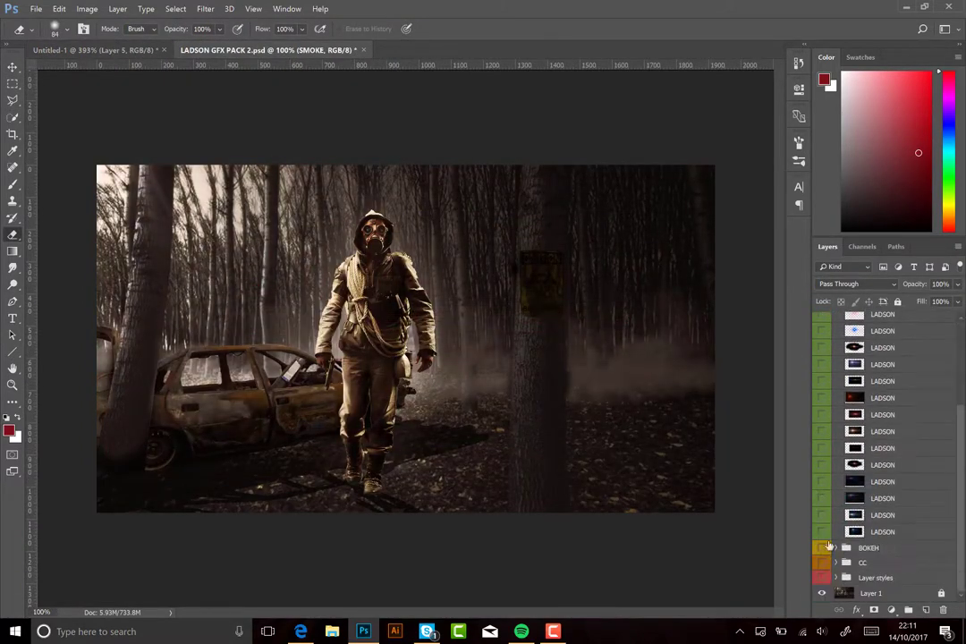
{"action": "scroll", "coordinate": [836, 385], "scroll_direction": "up", "scroll_amount": 2}
{"action": "left_click", "coordinate": [837, 367]}
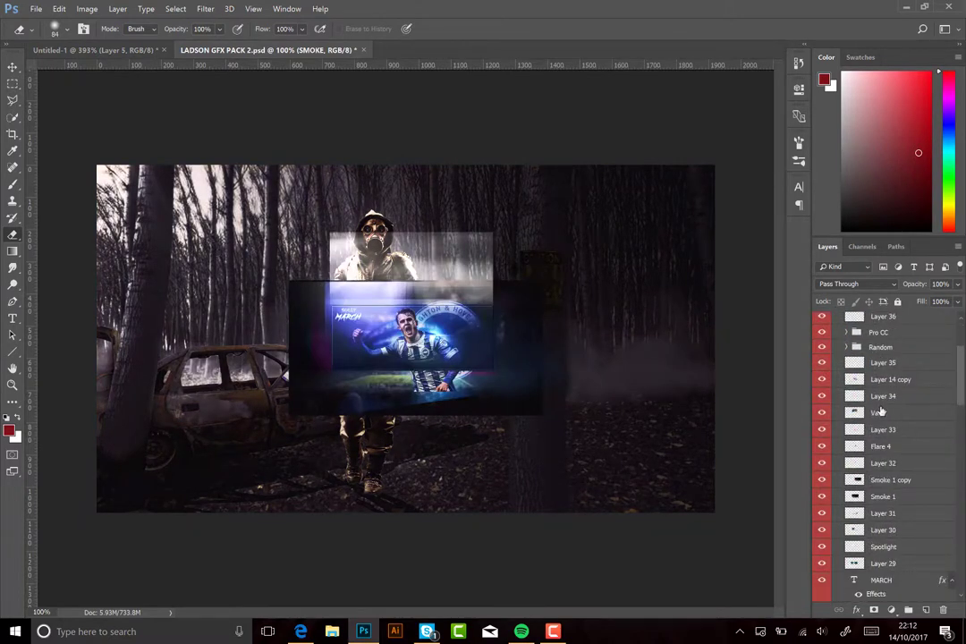
{"action": "scroll", "coordinate": [882, 411], "scroll_direction": "down", "scroll_amount": 1}
Back in the Arsenal banner, apply a Hue/Saturation change
{"action": "left_click", "coordinate": [94, 49]}
{"action": "key", "text": "v"}
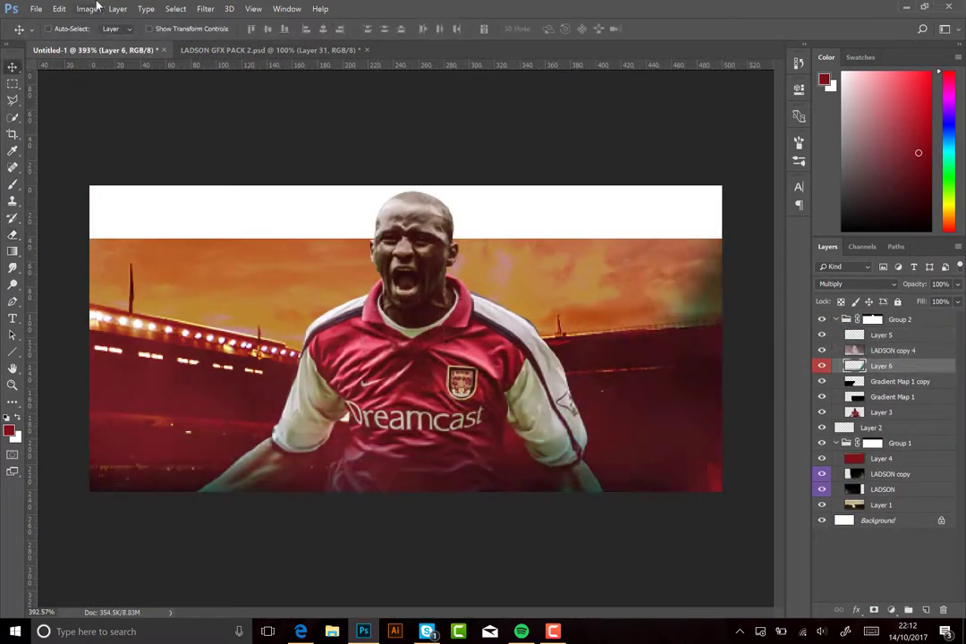
{"action": "key", "text": "ctrl+u"}
{"action": "key", "text": "Return"}
Bring a smoke layer from the pack, recolour it with Hue/Saturation, and spread it across the banner
{"action": "key", "text": "ctrl+Tab"}
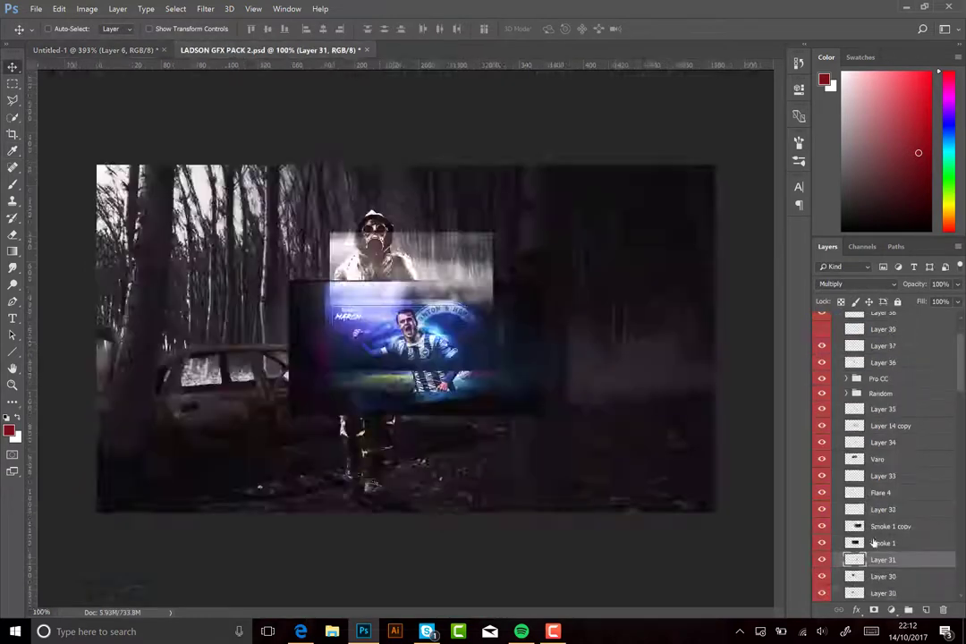
{"action": "left_click", "coordinate": [112, 49]}
{"action": "mouse_move", "coordinate": [399, 179]}
{"action": "left_mouse_down"}
{"action": "mouse_move", "coordinate": [492, 266]}
{"action": "mouse_move", "coordinate": [507, 328]}
{"action": "left_mouse_up"}
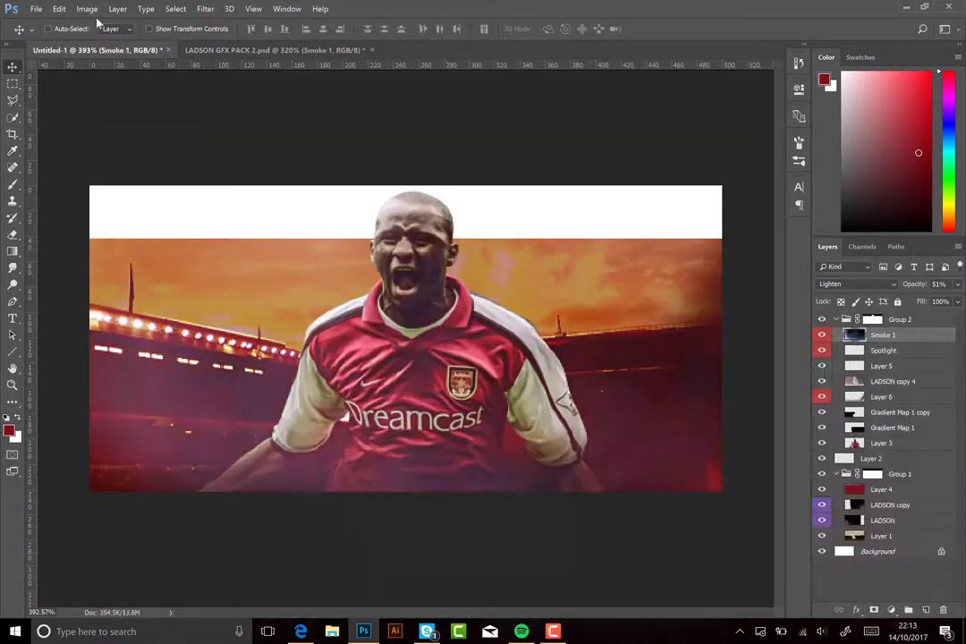
{"action": "left_click", "coordinate": [87, 8]}
{"action": "left_click", "coordinate": [295, 134]}
{"action": "key", "text": "Return"}
{"action": "left_click_drag", "start_coordinate": [452, 517], "coordinate": [800, 486]}
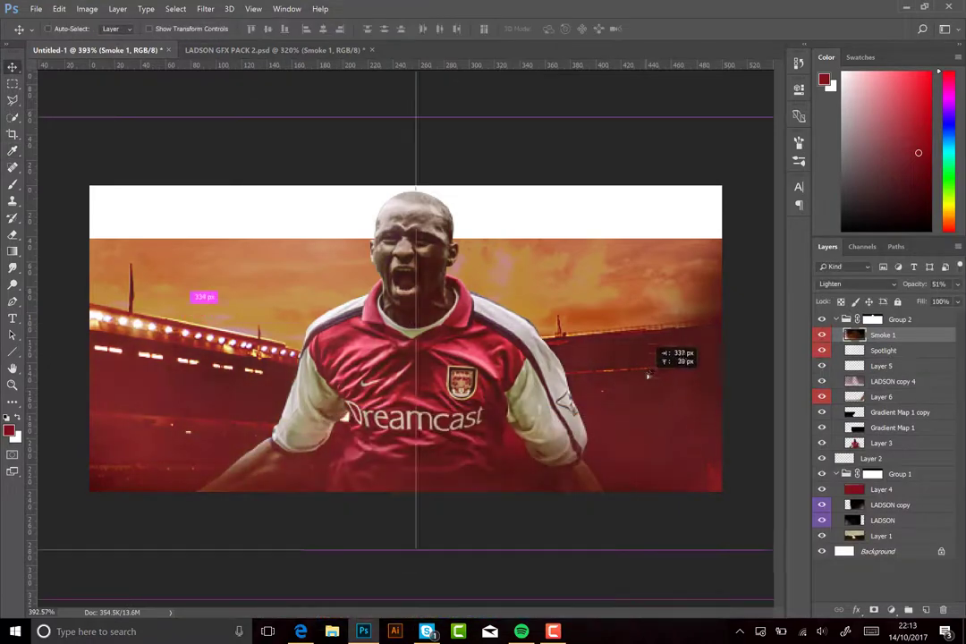
Apply another Hue/Saturation adjustment in the banner
{"action": "left_click", "coordinate": [98, 49]}
{"action": "left_click", "coordinate": [86, 8]}
{"action": "left_click", "coordinate": [276, 115]}
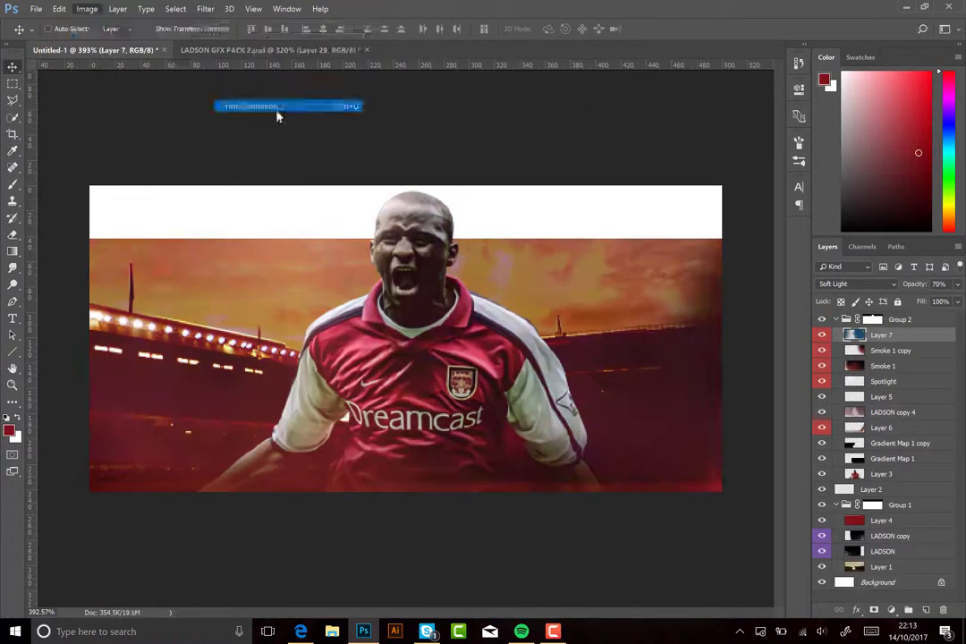
{"action": "key", "text": "Return"}
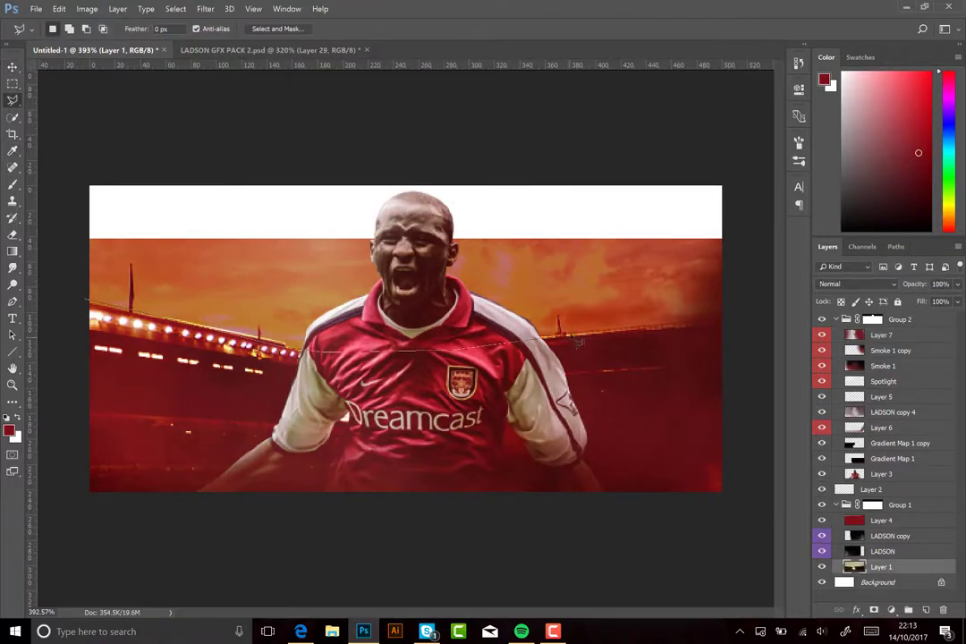
Outline the sky above the stands, make it redder, and blur the stadium background
{"action": "left_click", "coordinate": [87, 8]}
{"action": "left_click", "coordinate": [340, 103]}
{"action": "left_click_drag", "start_coordinate": [420, 457], "coordinate": [468, 457]}
{"action": "key", "text": "Return"}
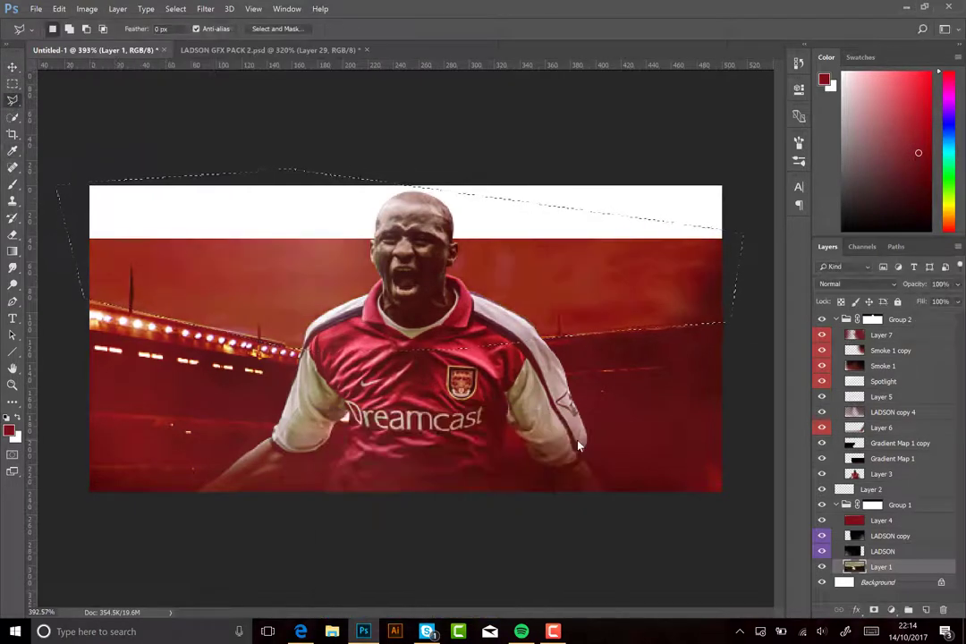
{"action": "left_click", "coordinate": [205, 8]}
{"action": "left_click", "coordinate": [157, 195]}
{"action": "key", "text": "Return"}
Add another pack layer to the banner and shift the stadium background from blue to red
{"action": "left_click", "coordinate": [269, 49]}
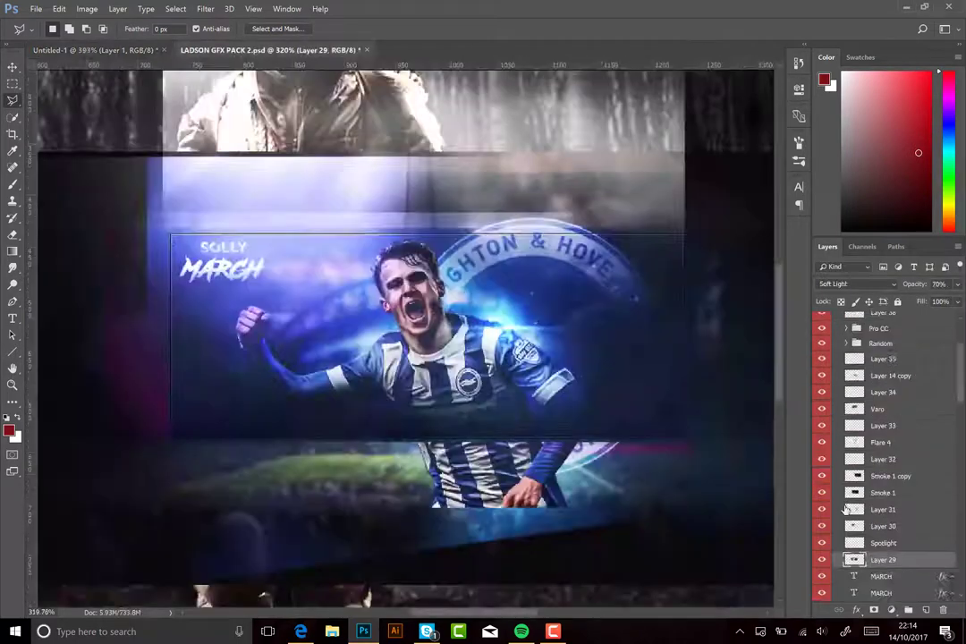
{"action": "left_click_drag", "start_coordinate": [826, 535], "coordinate": [403, 313]}
{"action": "left_click", "coordinate": [493, 295]}
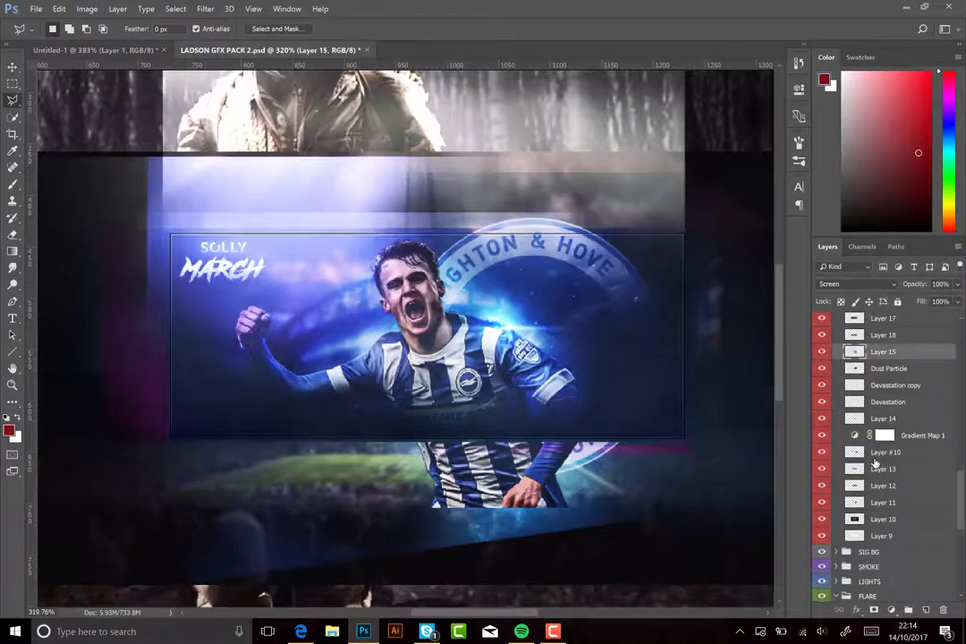
{"action": "scroll", "coordinate": [882, 453], "scroll_direction": "up", "scroll_amount": 5}
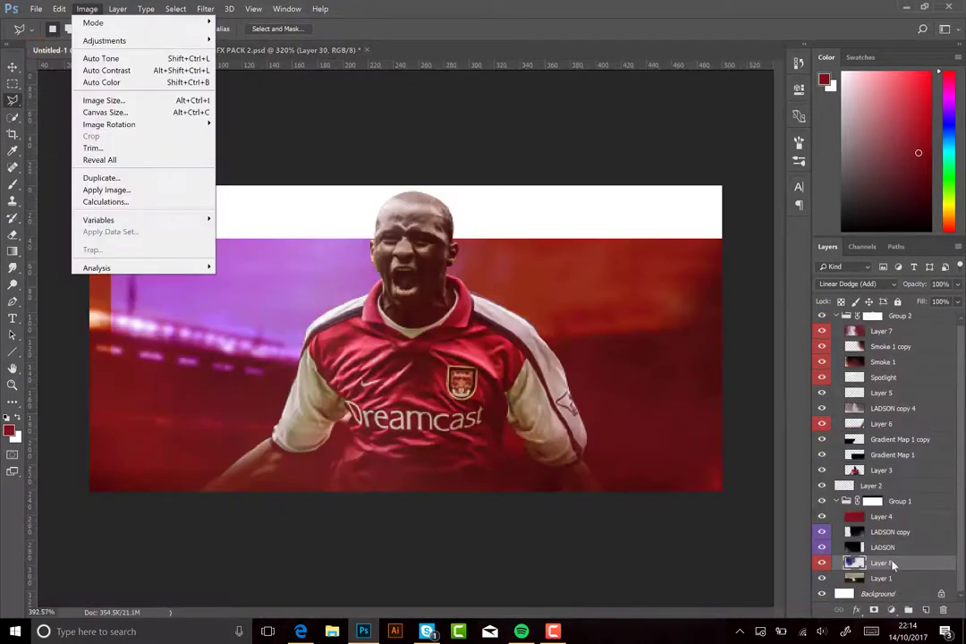
{"action": "left_click_drag", "start_coordinate": [400, 507], "coordinate": [477, 508]}
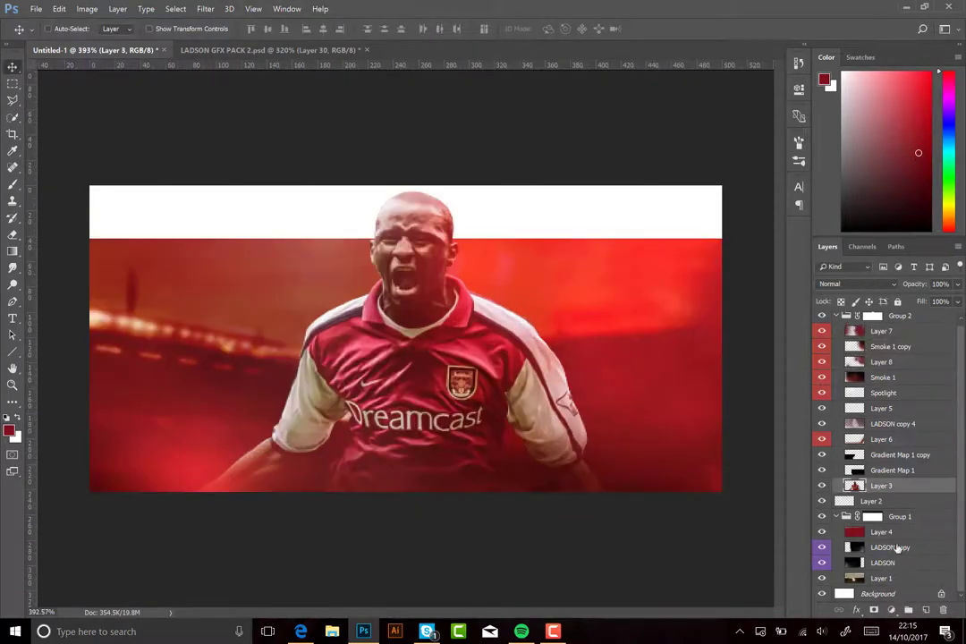
Set the brush to size 32 and blend Layer 9 in Soft Light
{"action": "left_click", "coordinate": [67, 29]}
{"action": "type", "text": "32"}
{"action": "key", "text": "Return"}
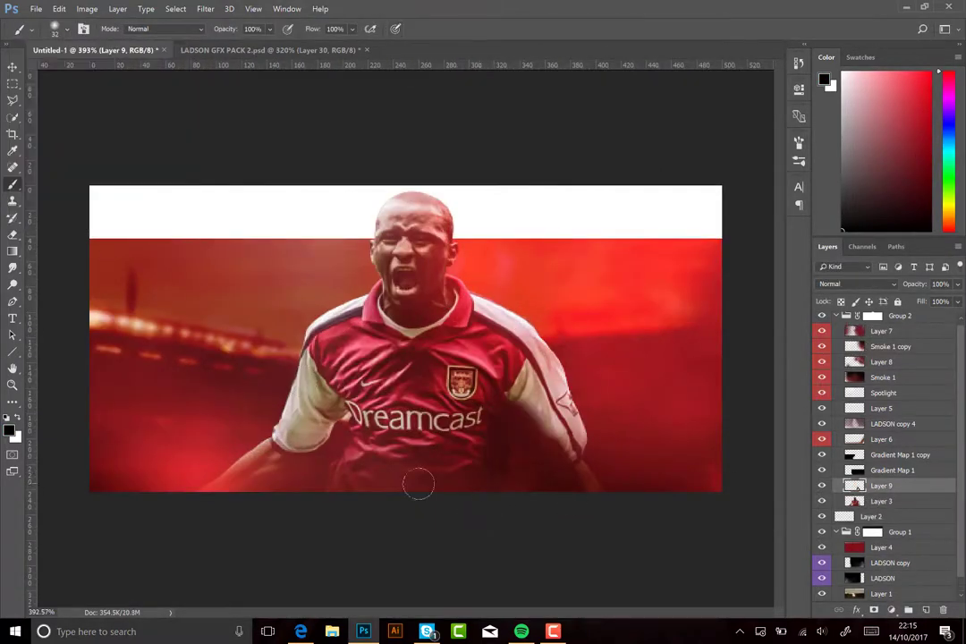
{"action": "left_click", "coordinate": [853, 283]}
{"action": "left_click", "coordinate": [730, 358]}
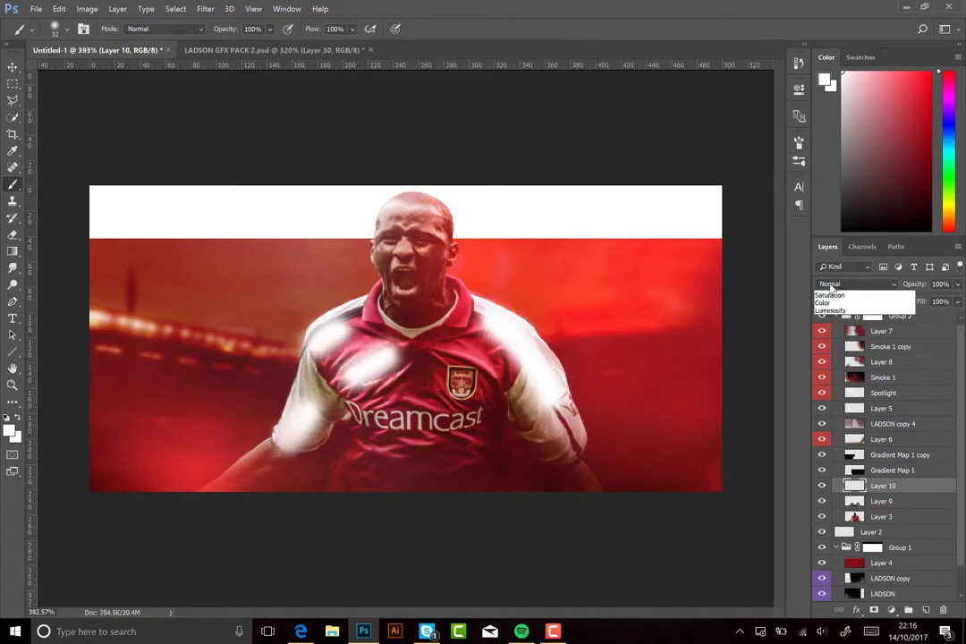
Set Layers 12 and 13 to Soft Light and enlarge the brush to about 67
{"action": "left_click", "coordinate": [852, 283]}
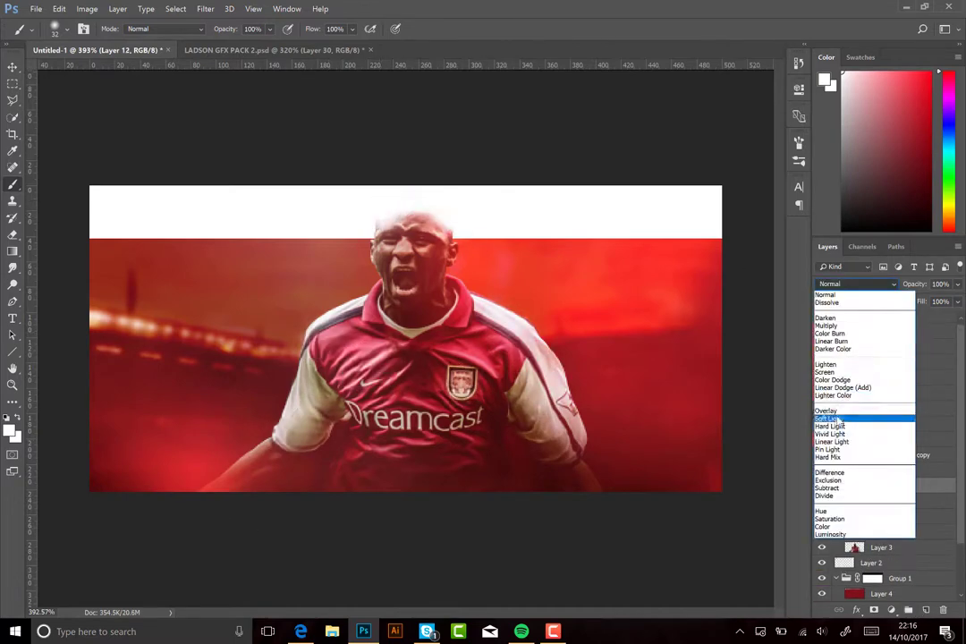
{"action": "left_click", "coordinate": [837, 428]}
{"action": "key", "text": "shift+alt+f"}
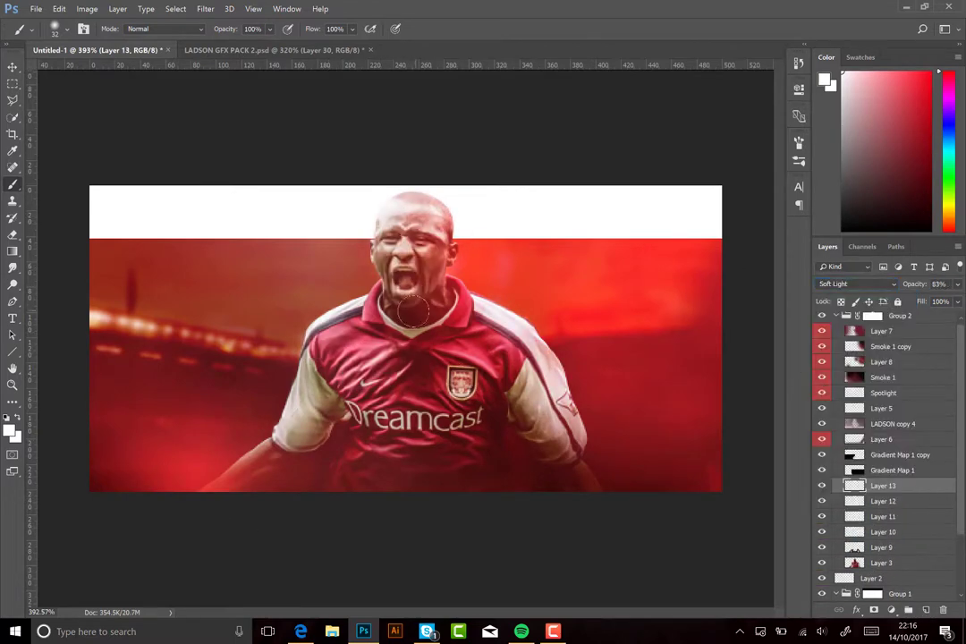
{"action": "scroll", "coordinate": [412, 311], "scroll_direction": "up", "scroll_amount": 1}
{"action": "scroll", "coordinate": [445, 273], "scroll_direction": "down", "scroll_amount": 2}
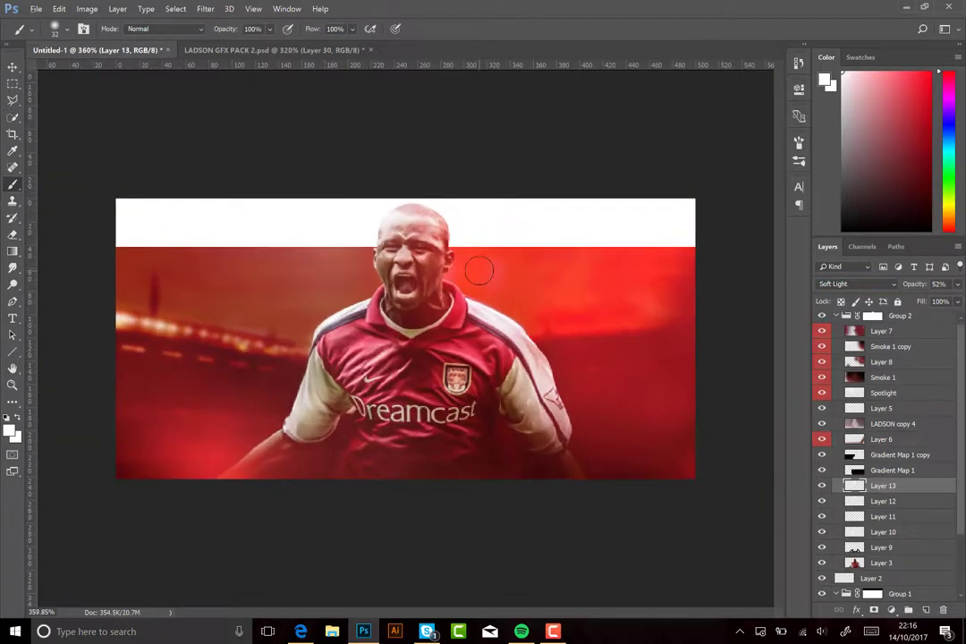
{"action": "left_click", "coordinate": [55, 29]}
{"action": "left_click_drag", "start_coordinate": [224, 267], "coordinate": [488, 277]}
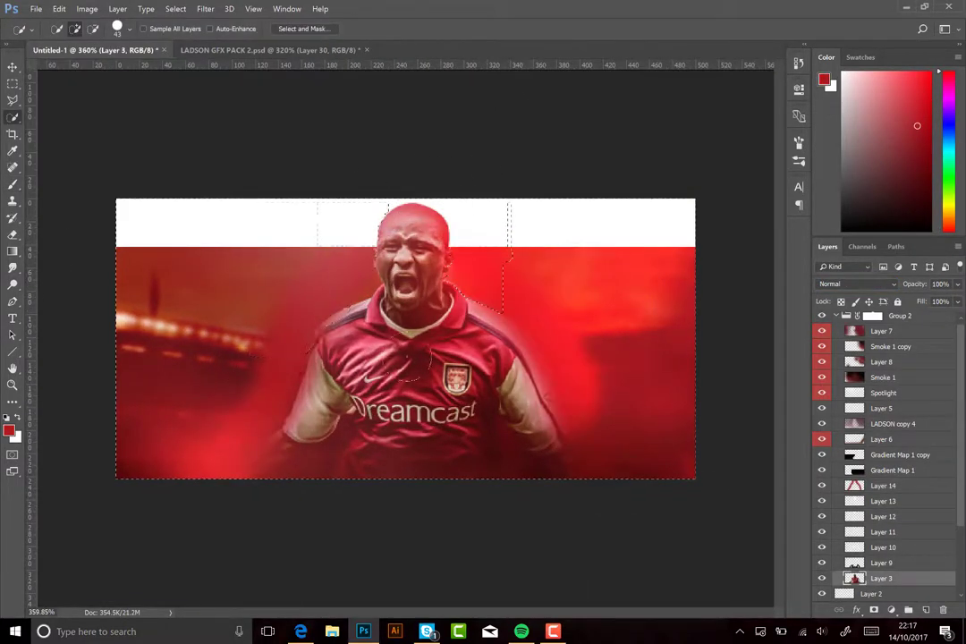
Deselect and set Layer 14 to Multiply blending
{"action": "key", "text": "ctrl+d"}
{"action": "left_click", "coordinate": [883, 486]}
{"action": "left_click", "coordinate": [857, 284]}
{"action": "left_click", "coordinate": [858, 321]}
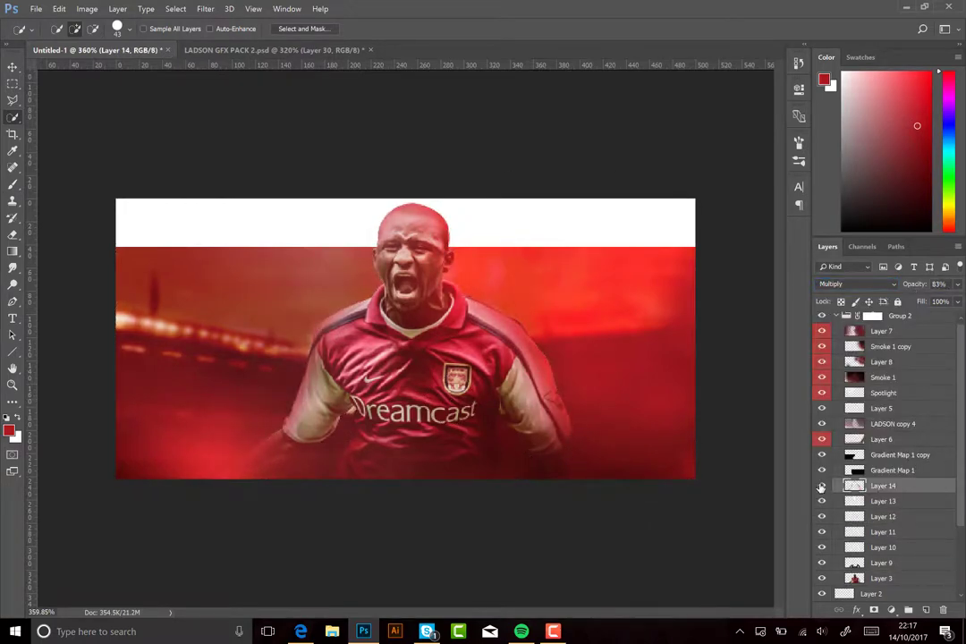
Move the player copy beneath the original and motion-blur it at 76° and 30 px
{"action": "key", "text": "ctrl+bracketleft"}
{"action": "left_click", "coordinate": [205, 8]}
{"action": "left_click", "coordinate": [152, 211]}
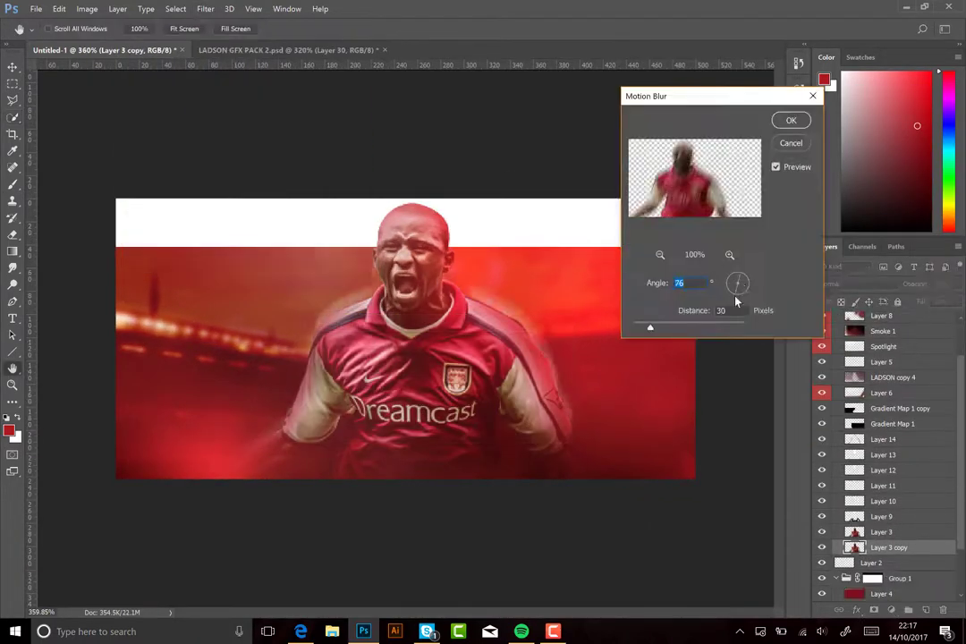
{"action": "left_click", "coordinate": [791, 120]}
Duplicate the player again, apply Threshold at level 154, and blend it in Multiply
{"action": "key", "text": "ctrl+j"}
{"action": "left_click", "coordinate": [86, 8]}
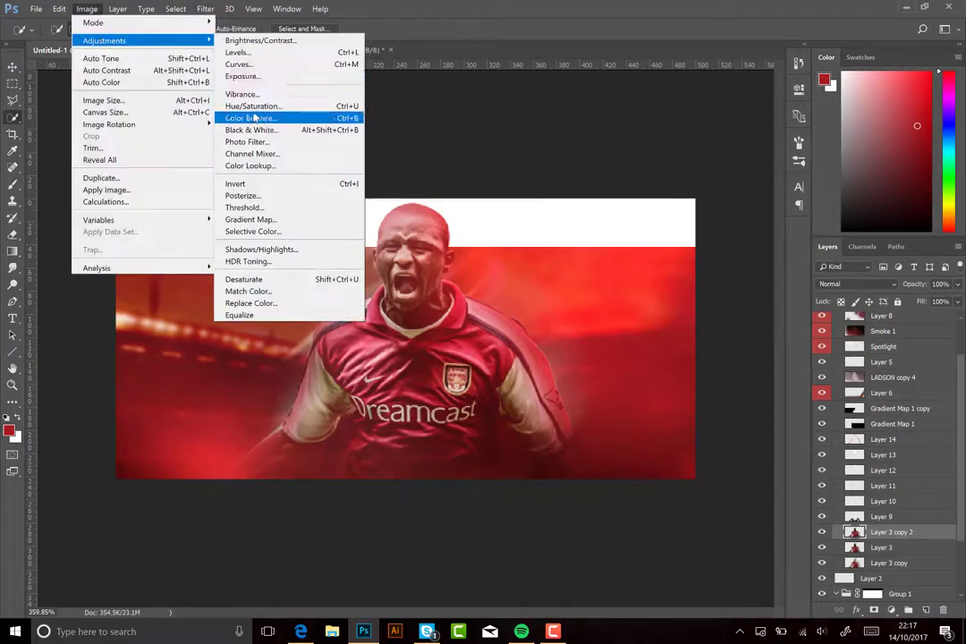
{"action": "left_click", "coordinate": [205, 8]}
{"action": "left_click", "coordinate": [231, 59]}
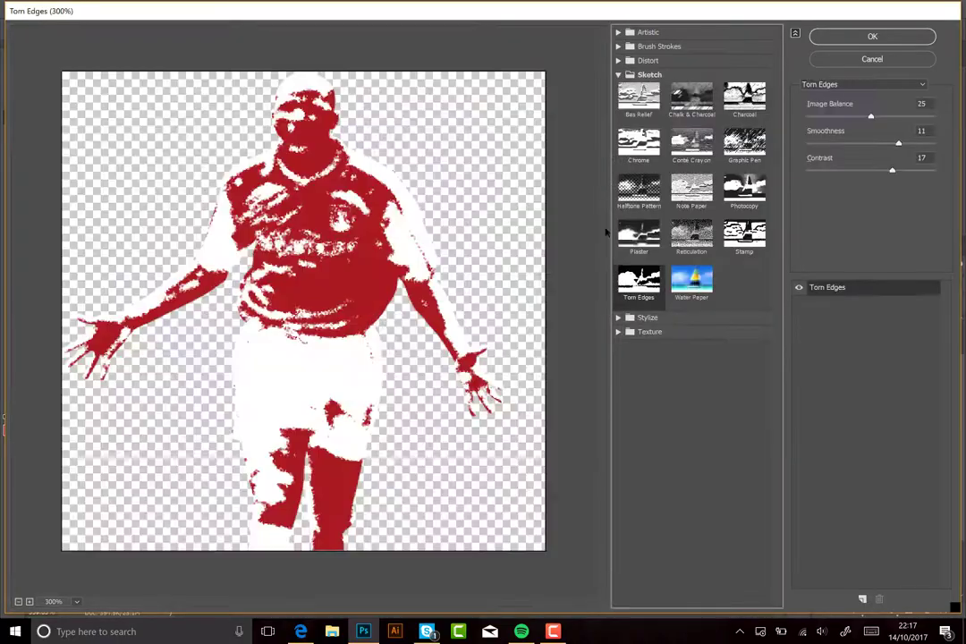
{"action": "key", "text": "Escape"}
{"action": "left_click", "coordinate": [87, 8]}
{"action": "left_click", "coordinate": [64, 38]}
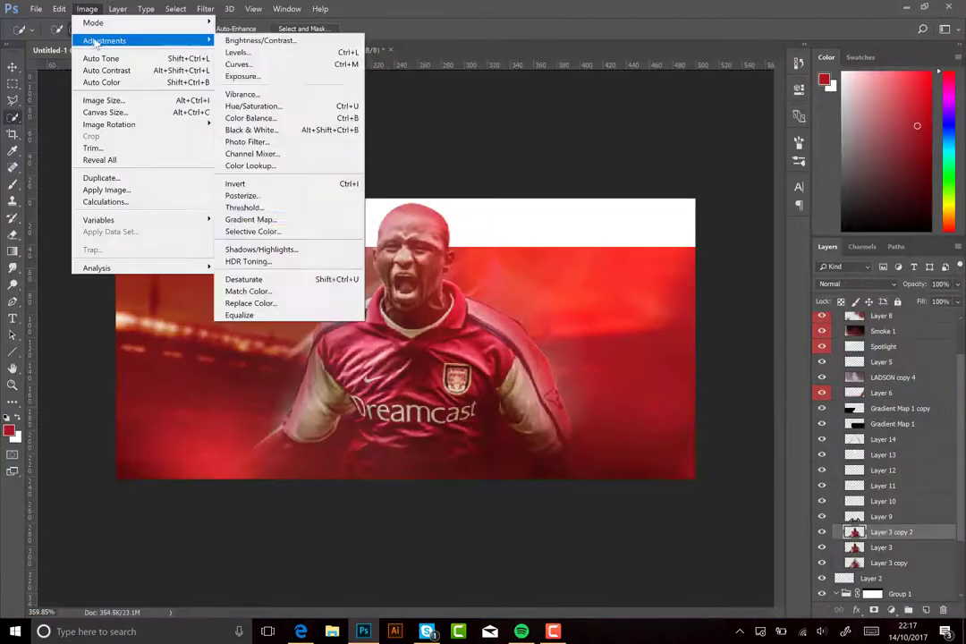
{"action": "left_click", "coordinate": [259, 207]}
{"action": "mouse_move", "coordinate": [574, 250]}
{"action": "left_mouse_down"}
{"action": "mouse_move", "coordinate": [593, 250]}
{"action": "mouse_move", "coordinate": [520, 248]}
{"action": "left_mouse_up"}
{"action": "key", "text": "Return"}
{"action": "left_click", "coordinate": [858, 283]}
{"action": "left_click", "coordinate": [837, 315]}
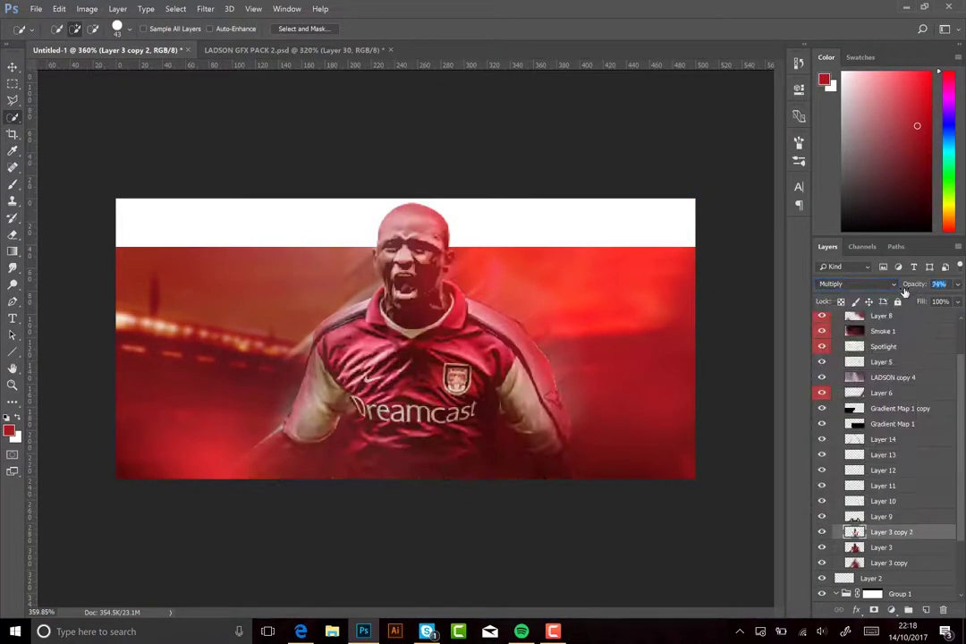
Apply a slight Gaussian blur to the Multiply player copy
{"action": "left_click", "coordinate": [205, 8]}
{"action": "left_click", "coordinate": [231, 175]}
{"action": "left_click", "coordinate": [358, 191]}
{"action": "key", "text": "Return"}
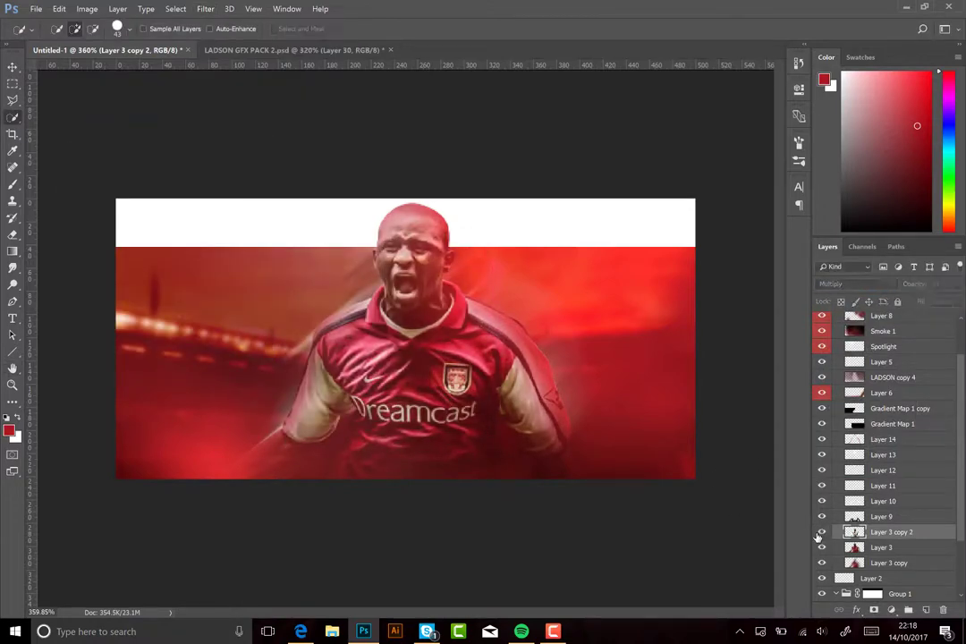
{"action": "key", "text": "ctrl+Tab"}
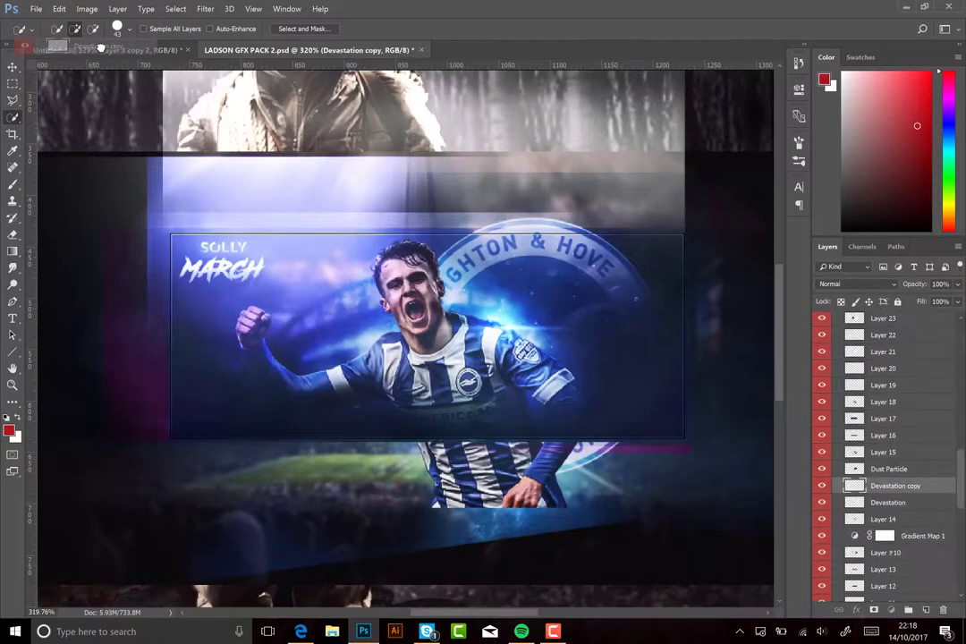
Add the Devastation light streaks and Dust Particle layer, rotating the dust copy about 39.8°
{"action": "left_click_drag", "start_coordinate": [101, 46], "coordinate": [443, 314]}
{"action": "right_click", "coordinate": [882, 465]}
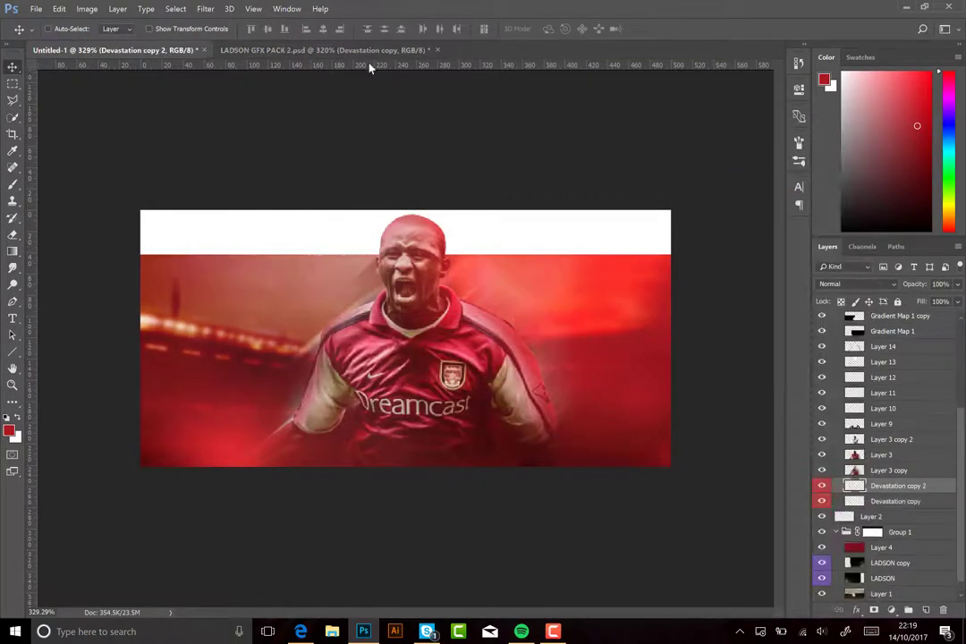
{"action": "left_click", "coordinate": [370, 51]}
{"action": "mouse_move", "coordinate": [358, 269]}
{"action": "left_mouse_down"}
{"action": "mouse_move", "coordinate": [550, 353]}
{"action": "mouse_move", "coordinate": [260, 358]}
{"action": "left_mouse_up"}
{"action": "key", "text": "ctrl+t"}
{"action": "left_click_drag", "start_coordinate": [626, 501], "coordinate": [540, 315]}
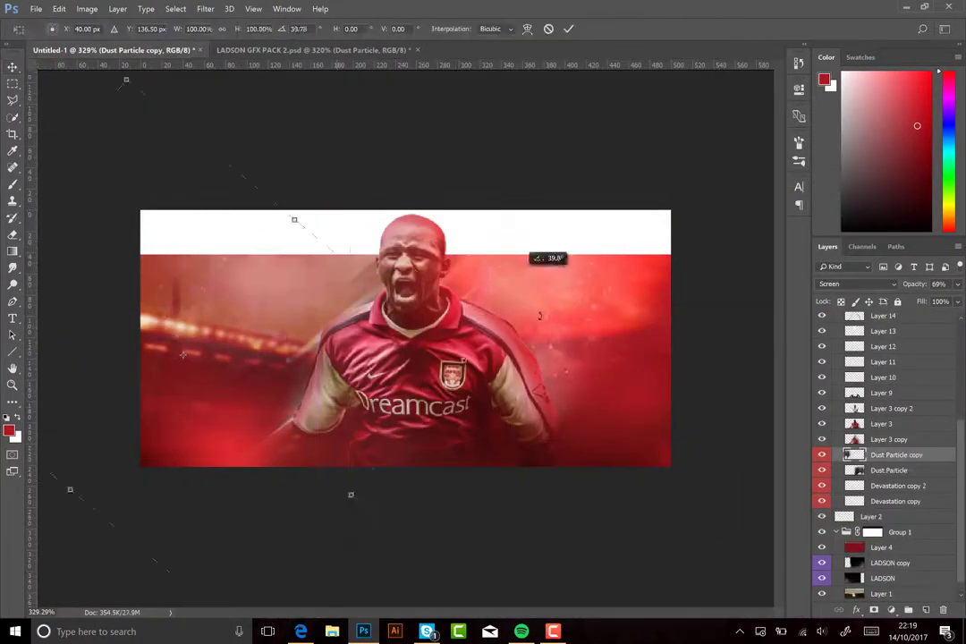
{"action": "key", "text": "Return"}
{"action": "scroll", "coordinate": [471, 257], "scroll_direction": "up", "scroll_amount": 2}
{"action": "scroll", "coordinate": [471, 258], "scroll_direction": "down", "scroll_amount": 3}
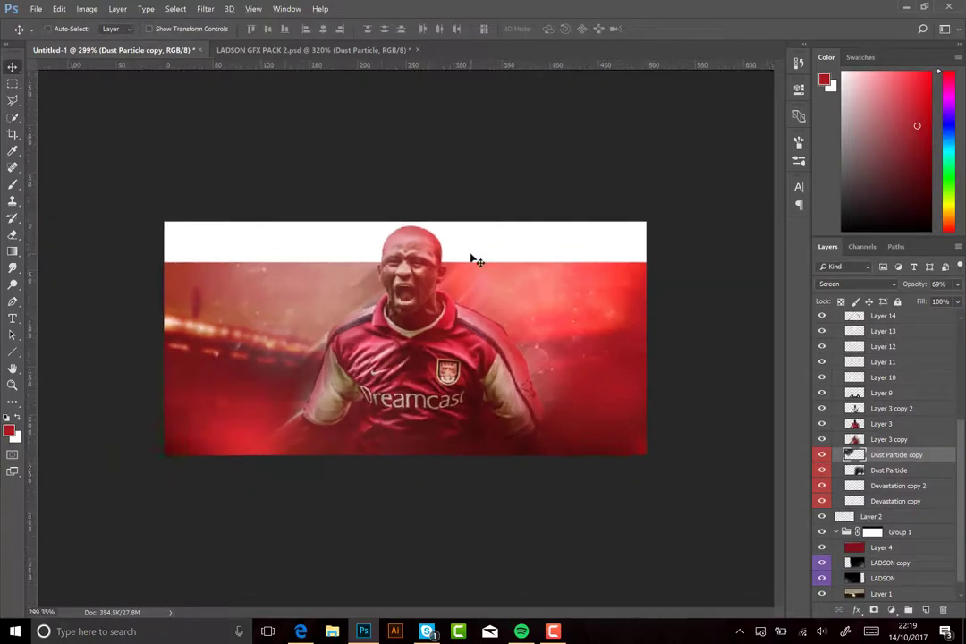
Bring the pack's smoke and spotlight group, including the Gold group, into the banner
{"action": "left_click", "coordinate": [314, 50]}
{"action": "left_click_drag", "start_coordinate": [885, 336], "coordinate": [188, 105]}
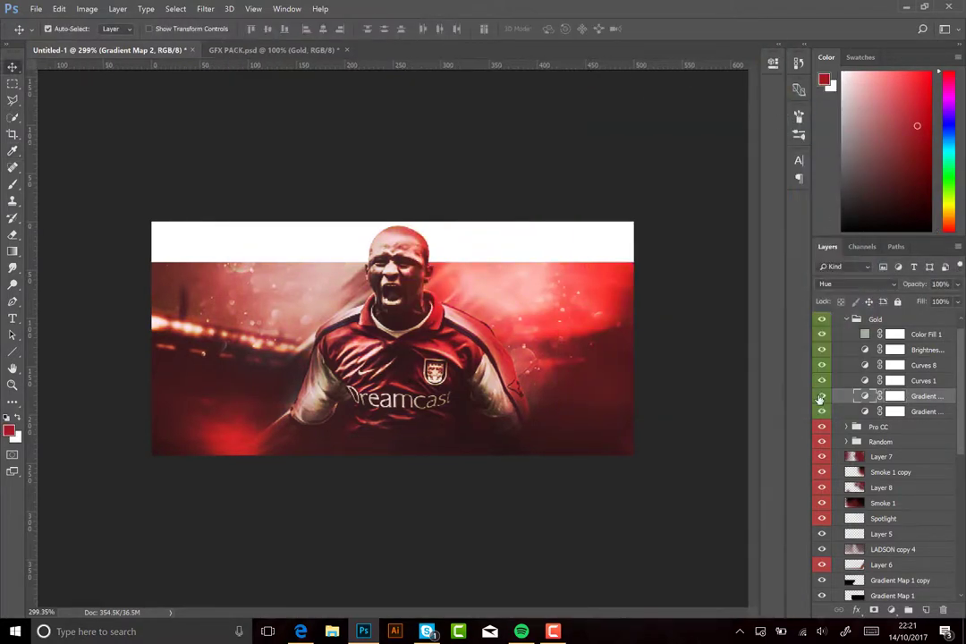
{"action": "left_click", "coordinate": [846, 319]}
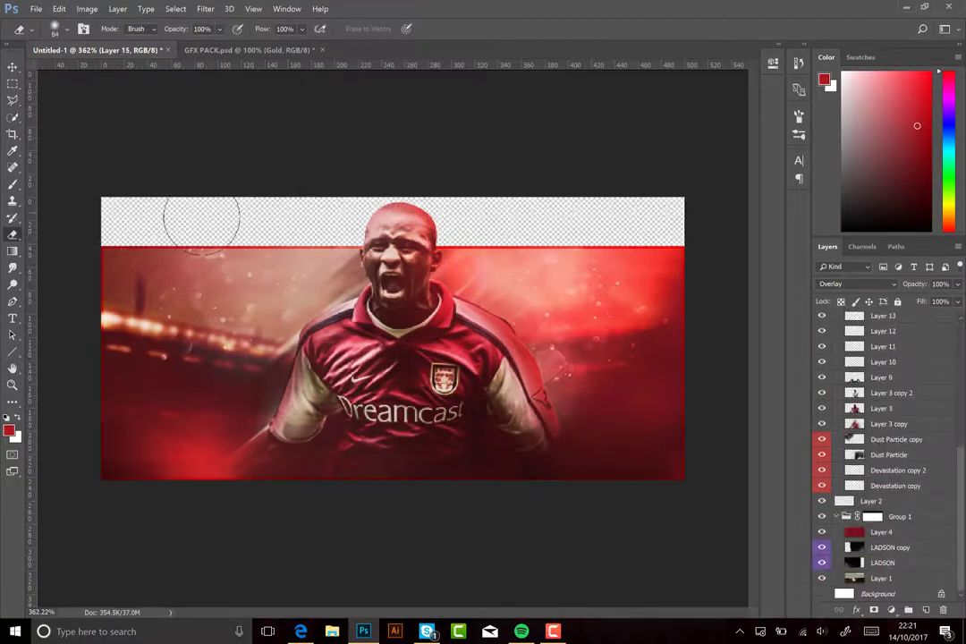
{"action": "key", "text": "ctrl+shift+s"}
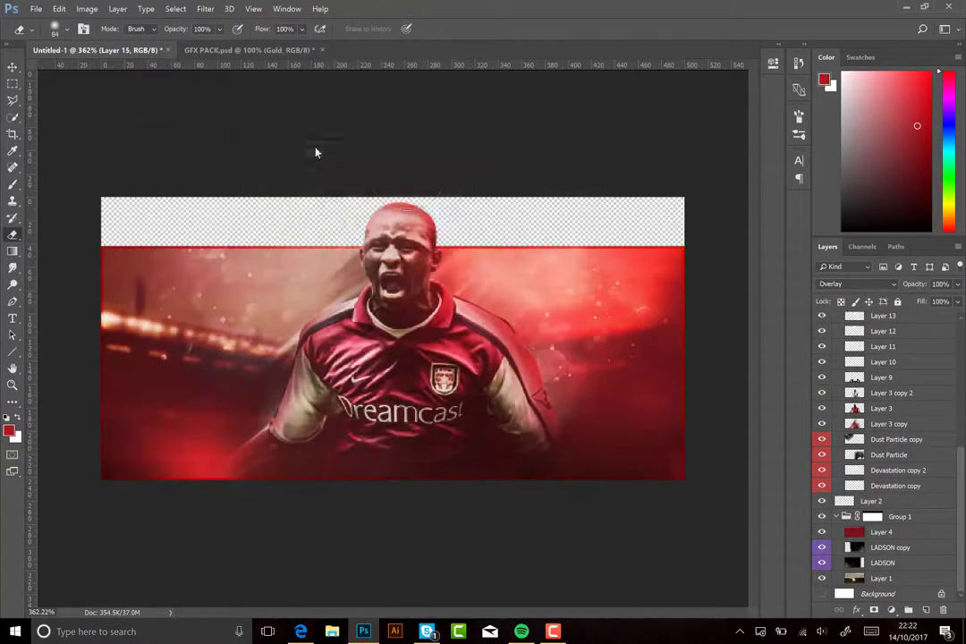
Save the banner as pat and export it as a 500×242 PNG into the Toby folder
{"action": "left_click", "coordinate": [59, 8]}
{"action": "key", "text": "Escape"}
{"action": "key", "text": "alt+shift+ctrl+w"}
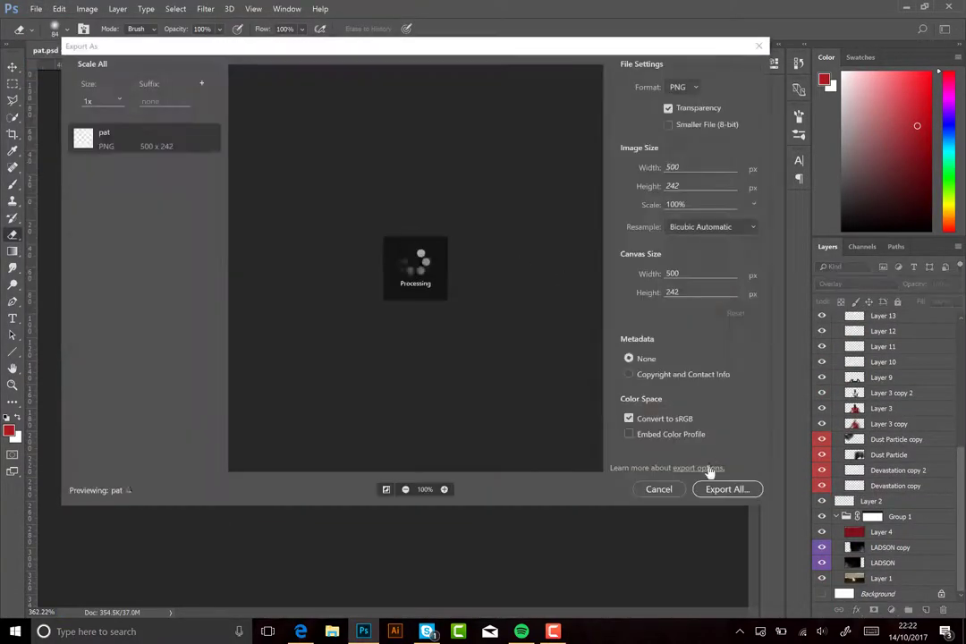
{"action": "left_click", "coordinate": [727, 489]}
{"action": "left_click", "coordinate": [148, 242]}
{"action": "left_click", "coordinate": [164, 84]}
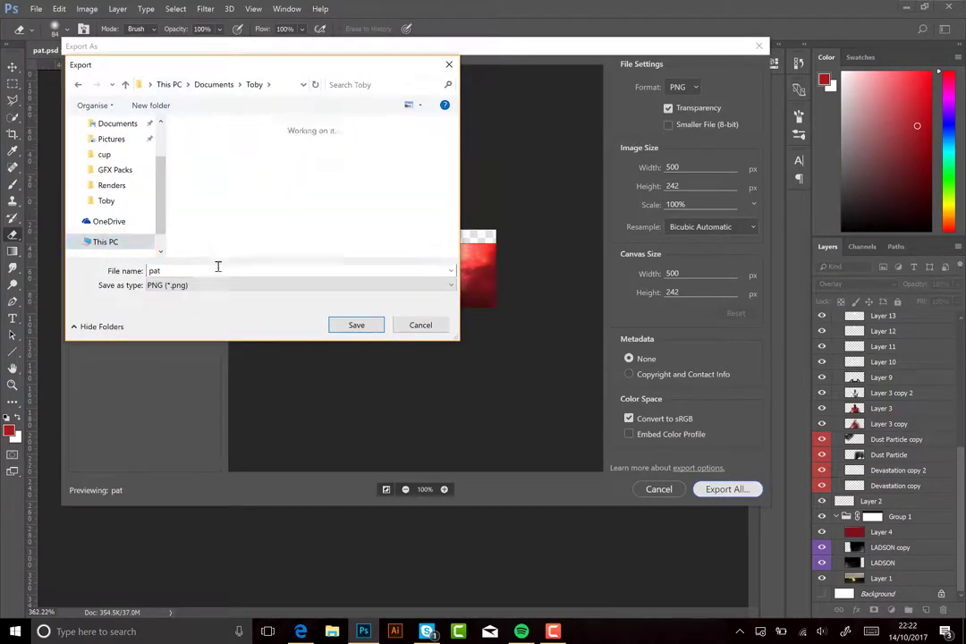
{"action": "key", "text": "Return"}
Open the exported pat image through Windows search
{"action": "key", "text": "super"}
{"action": "type", "text": "pat"}
{"action": "key", "text": "Return"}
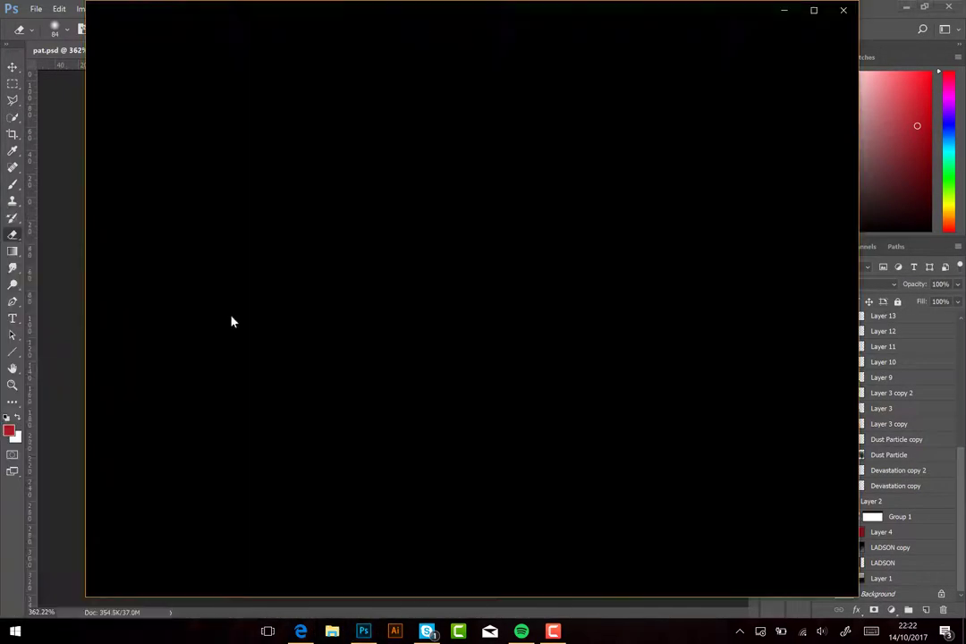